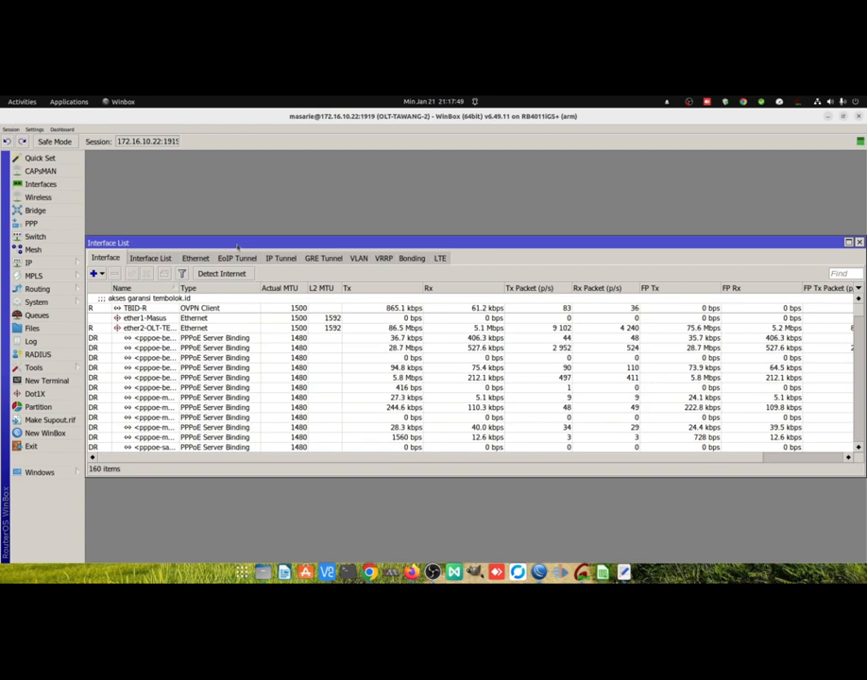
# Enlarge the interface list and its name column, and inspect the Ethernet ports ether2-OLT-TEBON and sfp1-SW-TAWANG.
pyautogui.moveTo(245, 441); pyautogui.dragTo(245, 536)
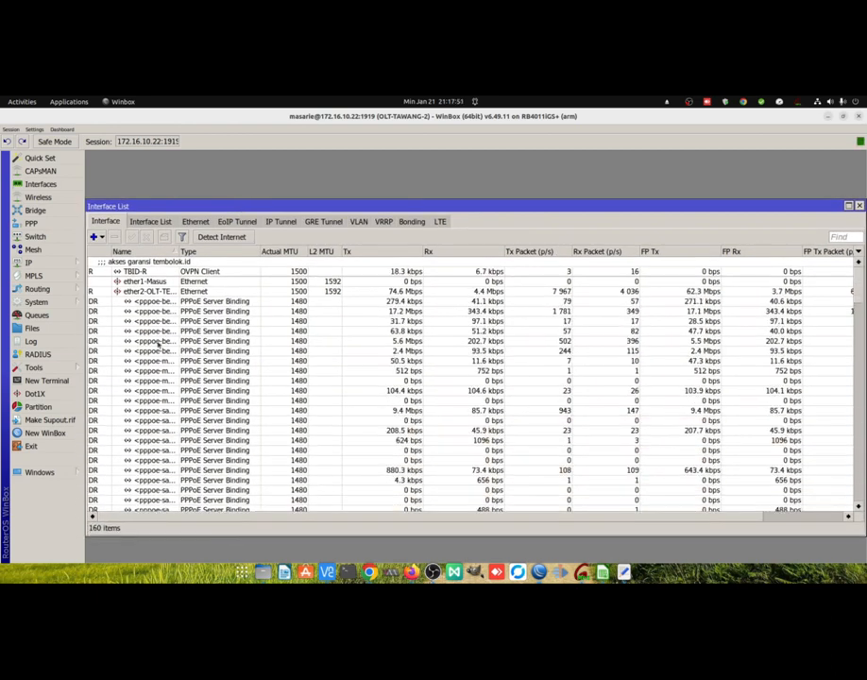
pyautogui.moveTo(179, 251); pyautogui.dragTo(220, 251)
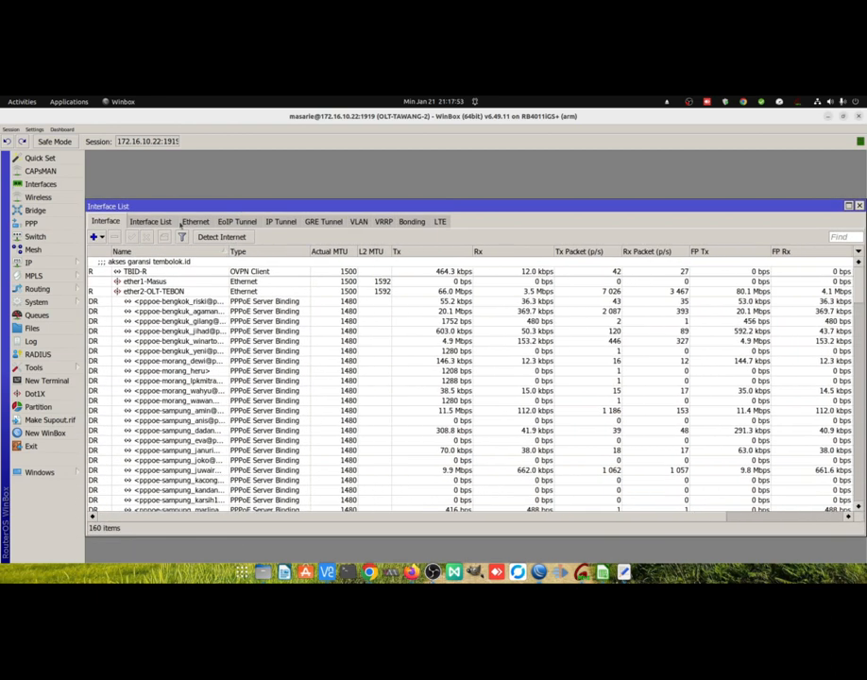
pyautogui.click(200, 221)
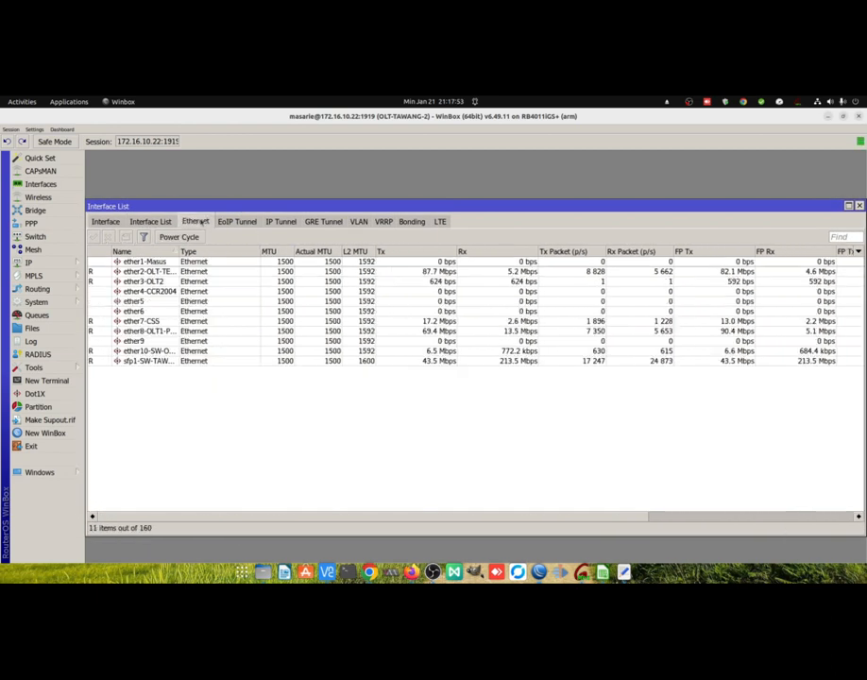
pyautogui.click(429, 273)
pyautogui.moveTo(175, 250); pyautogui.dragTo(218, 252)
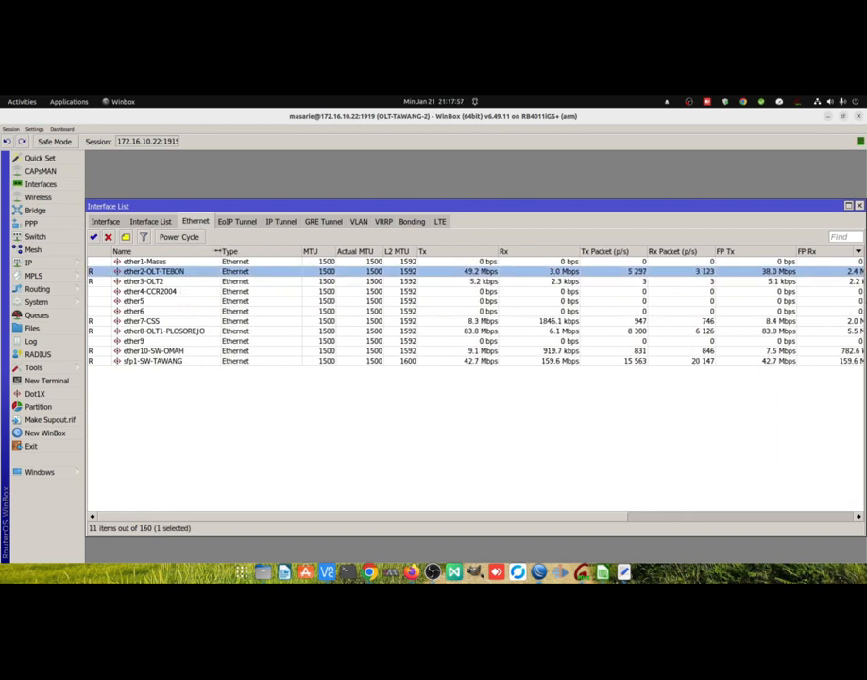
pyautogui.click(189, 361)
# Open the router's IP address list, widen it, and look through the addresses assigned to each interface.
pyautogui.click(30, 262)
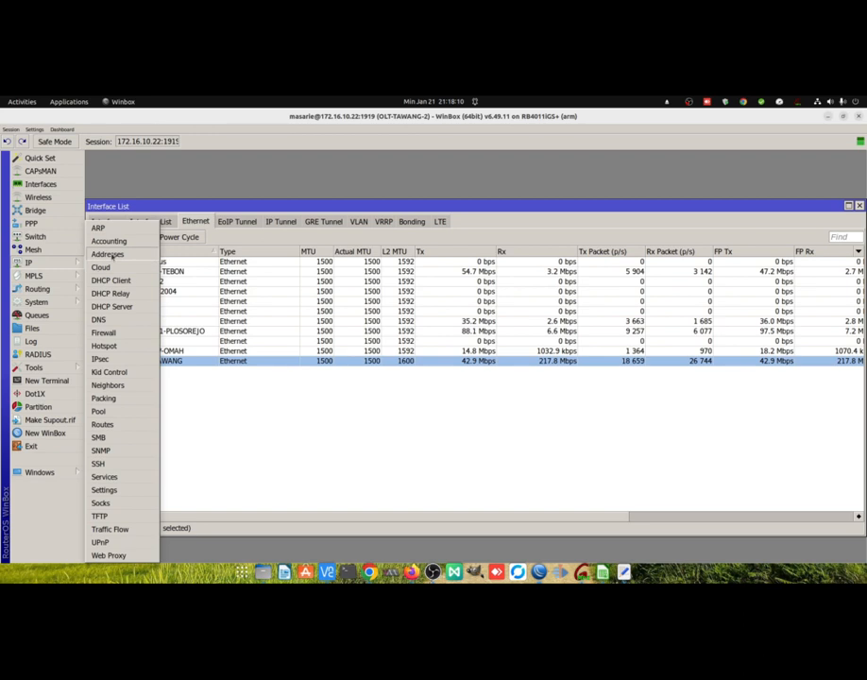
pyautogui.click(107, 254)
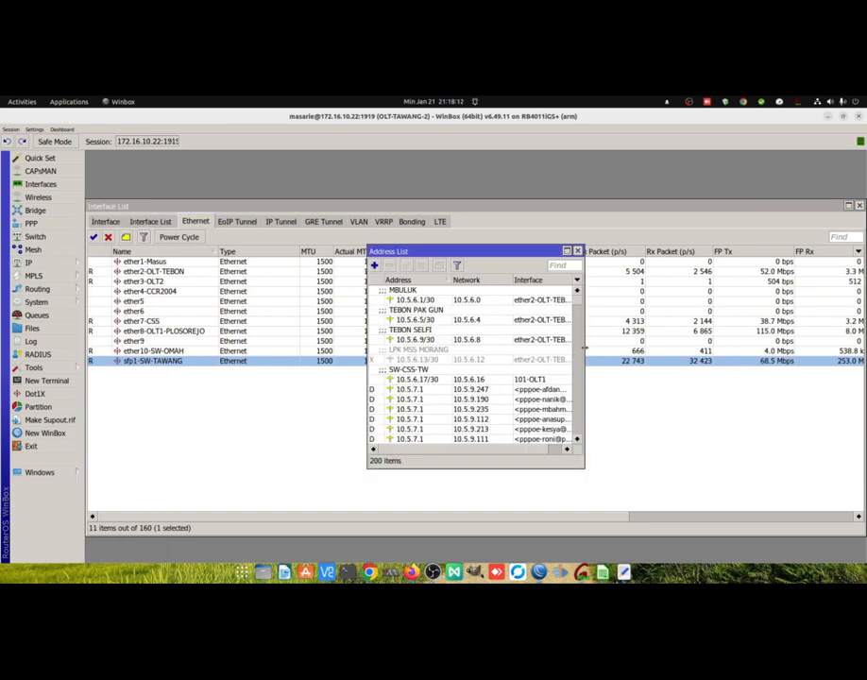
pyautogui.moveTo(584, 300); pyautogui.dragTo(685, 301)
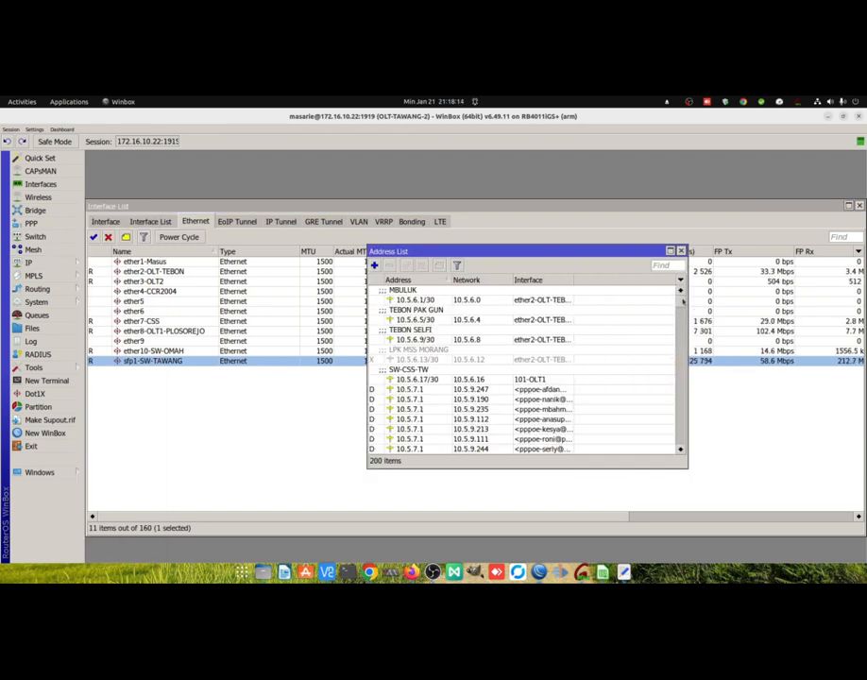
pyautogui.scroll(-5, 642, 378)
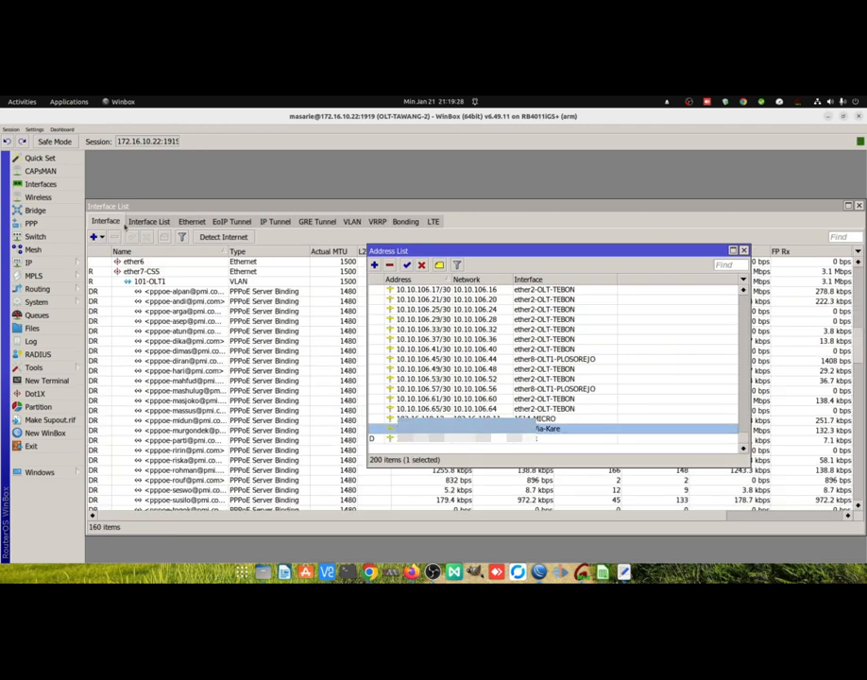
# Examine the VLAN interfaces 1514-MICRO and 1524-Via-Kare under sfp1-SW-TAWANG in the full interface list.
pyautogui.click(112, 224)
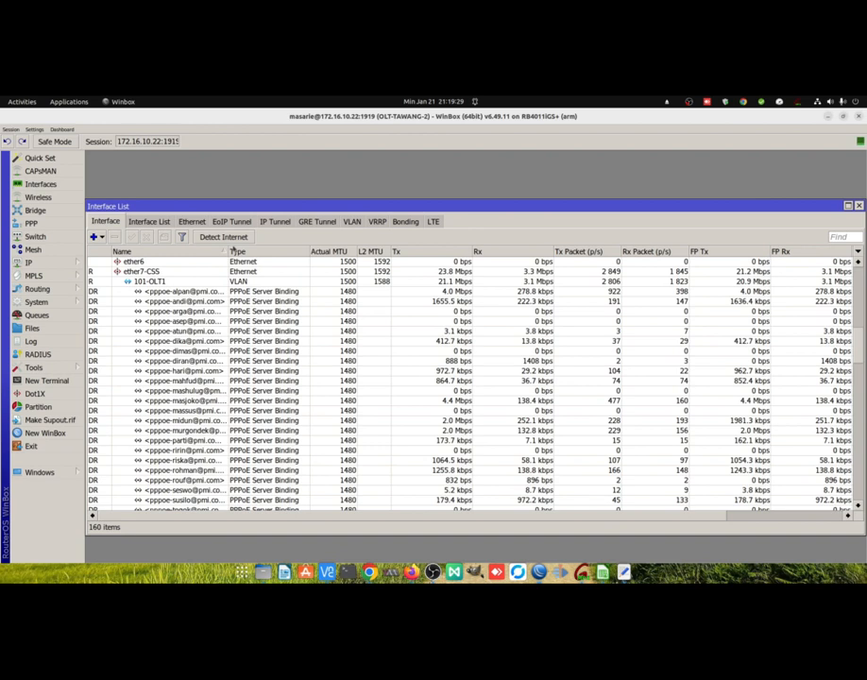
pyautogui.moveTo(860, 354); pyautogui.dragTo(843, 511)
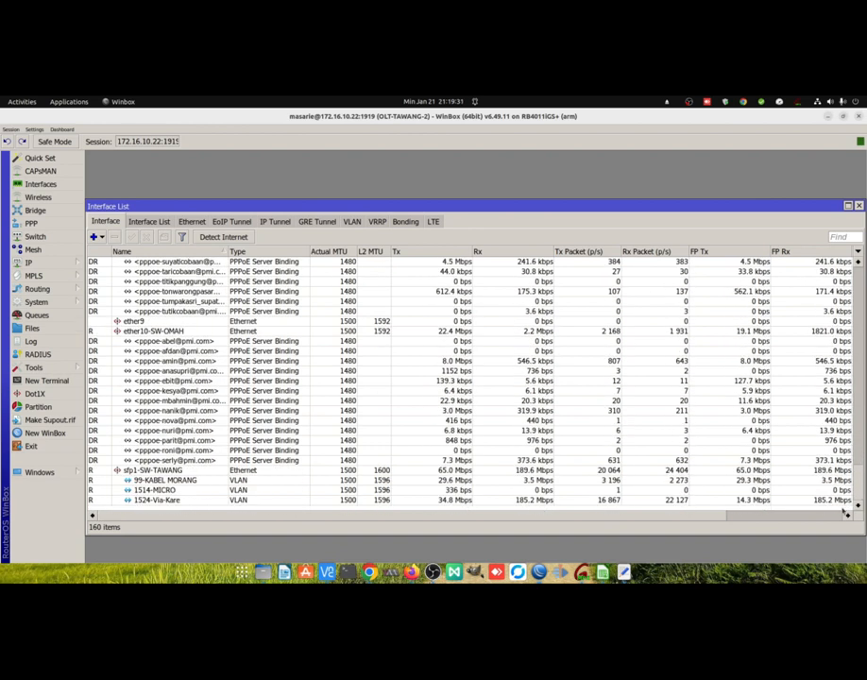
pyautogui.click(448, 491)
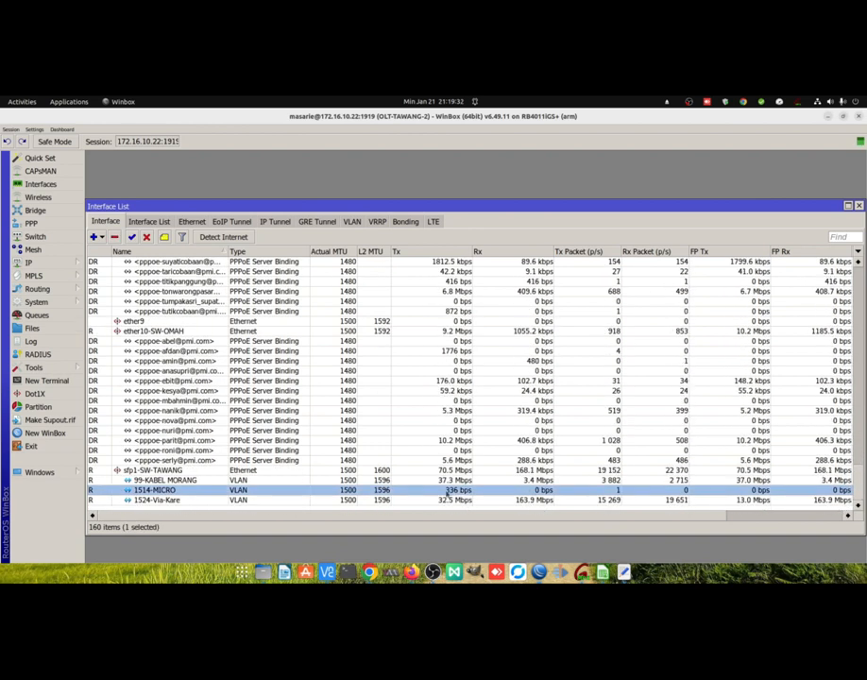
pyautogui.click(313, 501)
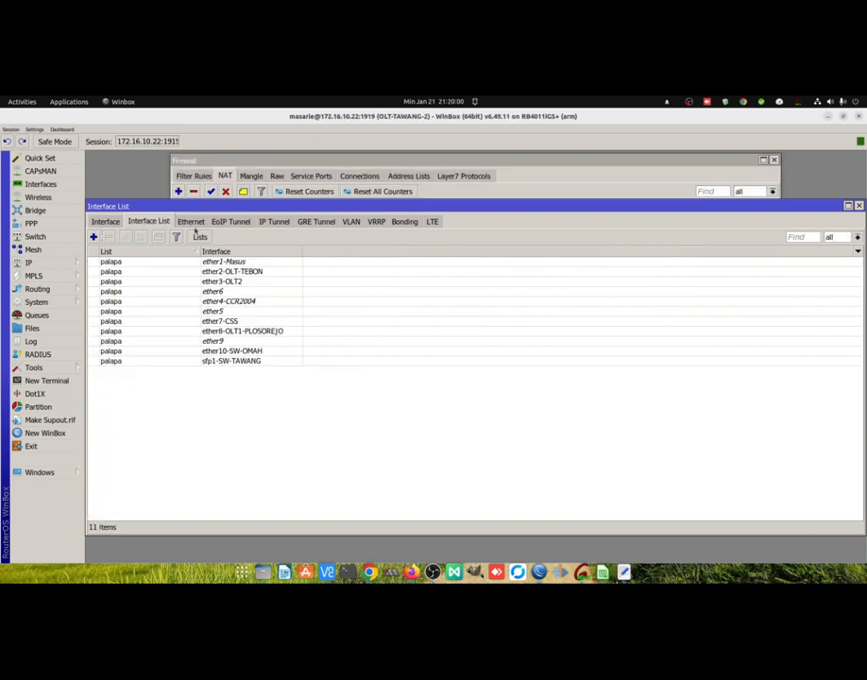
# Create a new interface list named INTERNET.
pyautogui.click(200, 237)
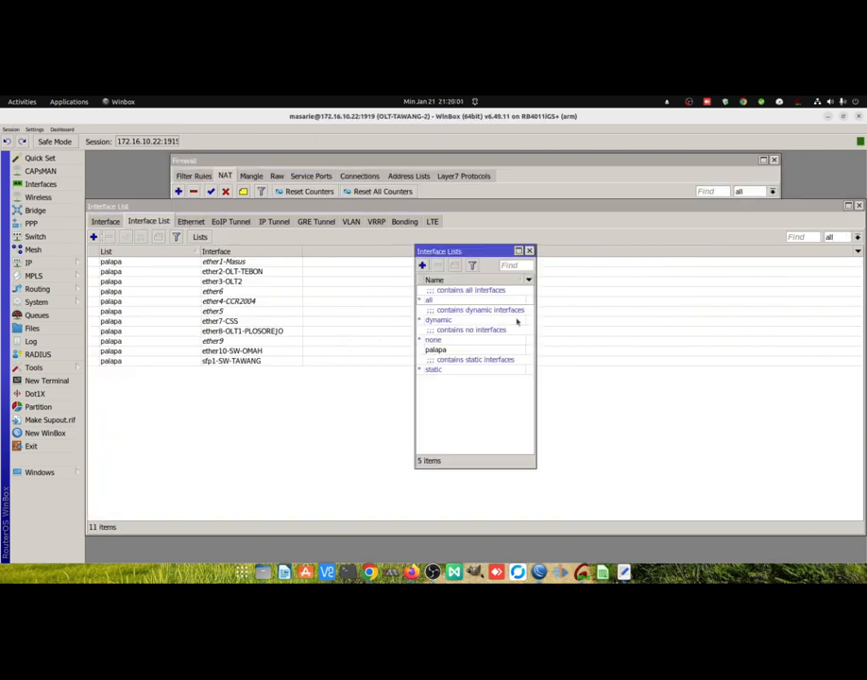
pyautogui.click(422, 266)
pyautogui.write('I')
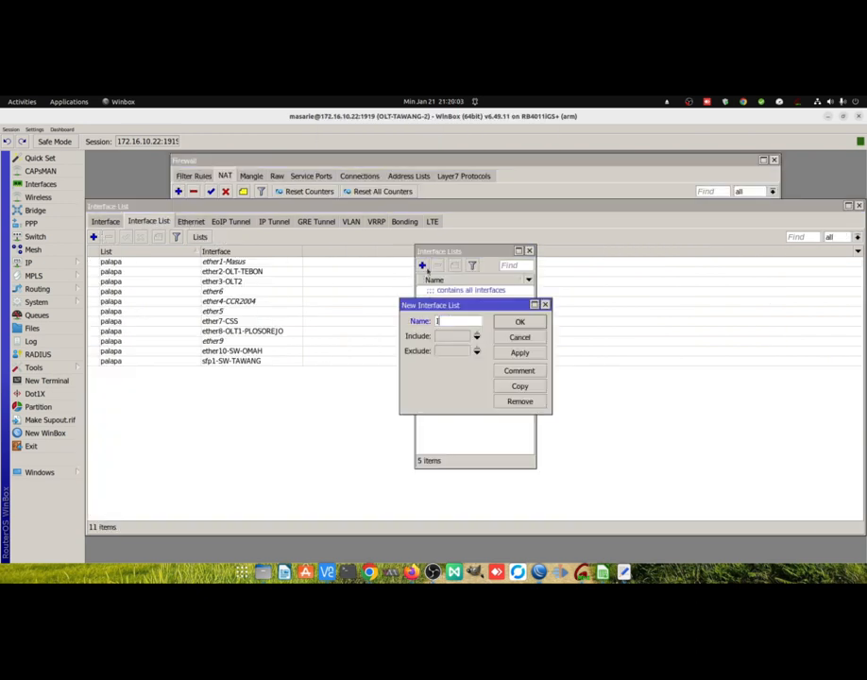
pyautogui.write('NTERNET')
pyautogui.click(520, 353)
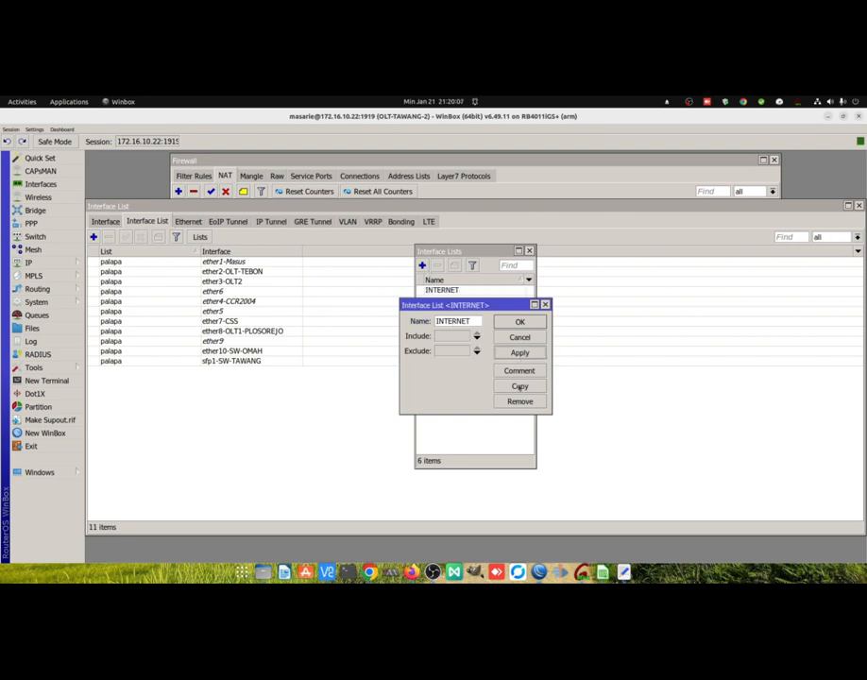
# Copy the INTERNET list as a new interface list named LOKAL that includes all, set its exclusion, and save it.
pyautogui.click(520, 387)
pyautogui.write('LOKAL')
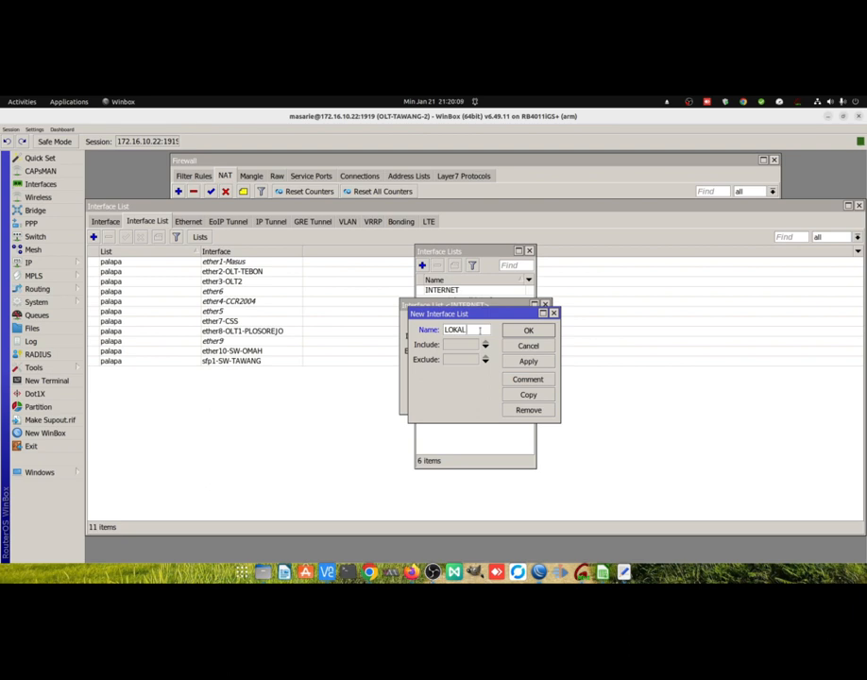
pyautogui.click(463, 344)
pyautogui.click(458, 364)
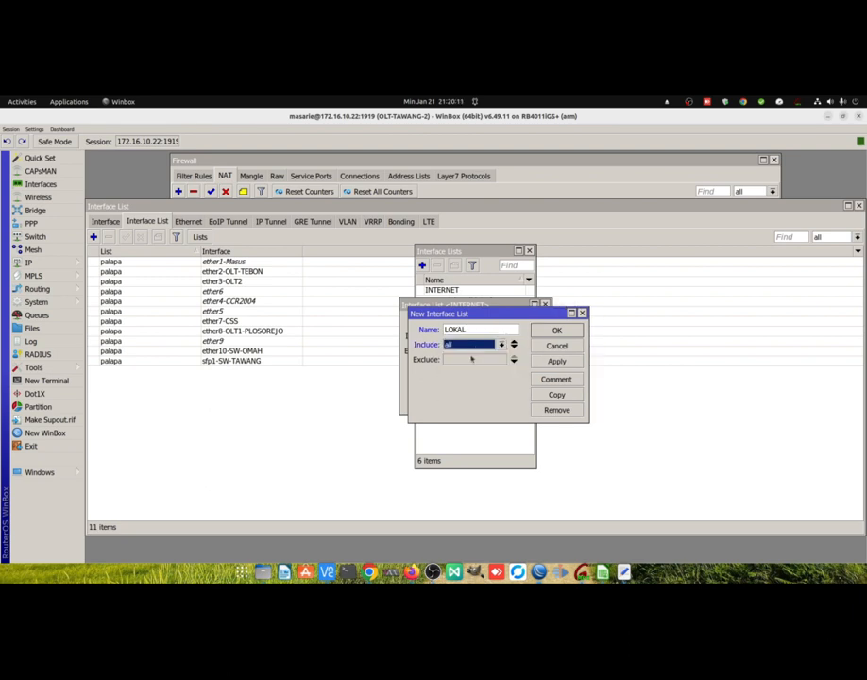
pyautogui.click(475, 359)
pyautogui.click(461, 370)
pyautogui.click(557, 329)
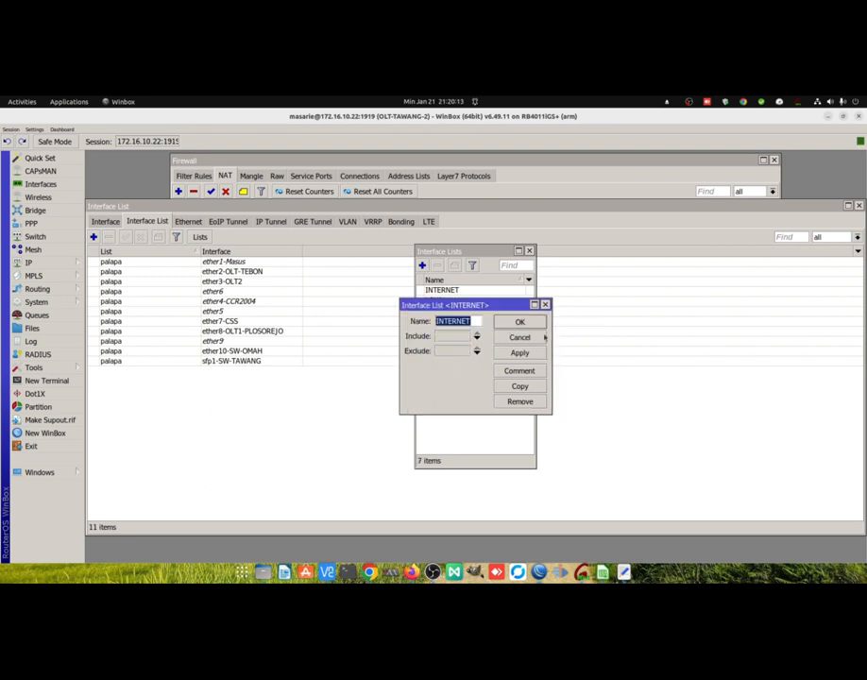
pyautogui.press('Escape')
pyautogui.click(267, 310)
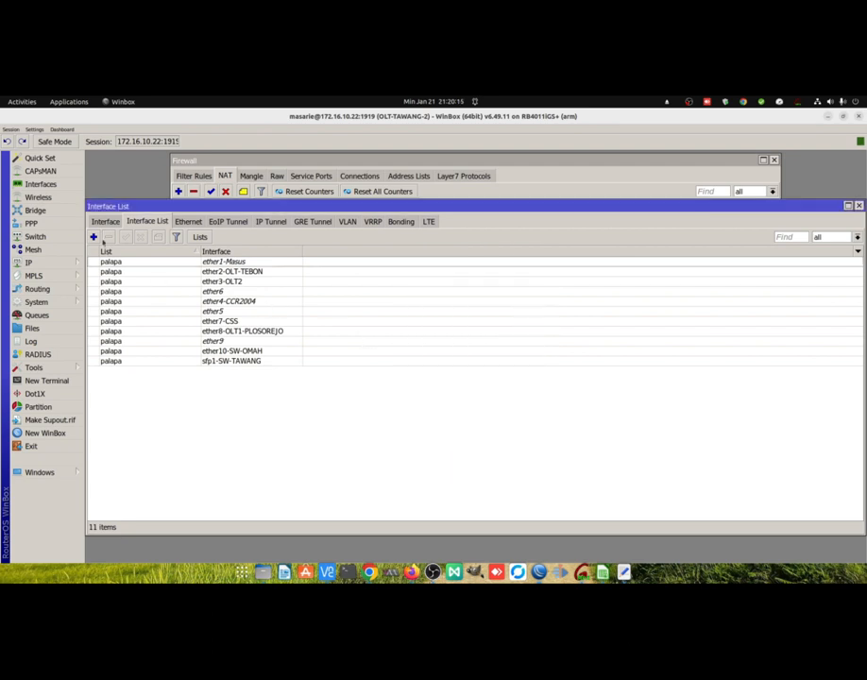
# Add the interface 1524-Via-Kare as a member of the INTERNET interface list.
pyautogui.click(93, 236)
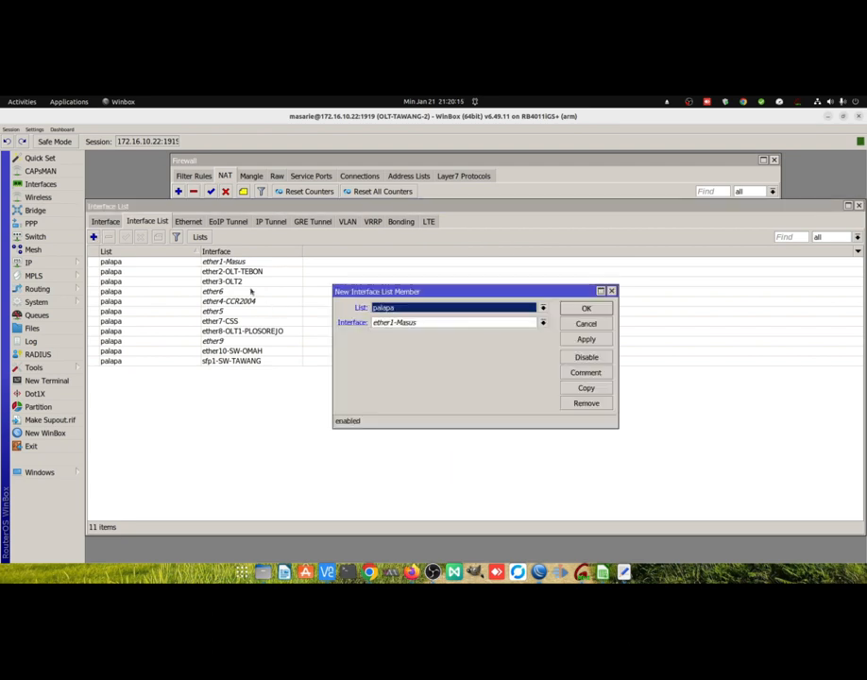
pyautogui.click(542, 308)
pyautogui.click(541, 316)
pyautogui.click(540, 322)
pyautogui.moveTo(556, 345)
pyautogui.mouseDown()
pyautogui.moveTo(556, 401)
pyautogui.moveTo(557, 332)
pyautogui.mouseUp()
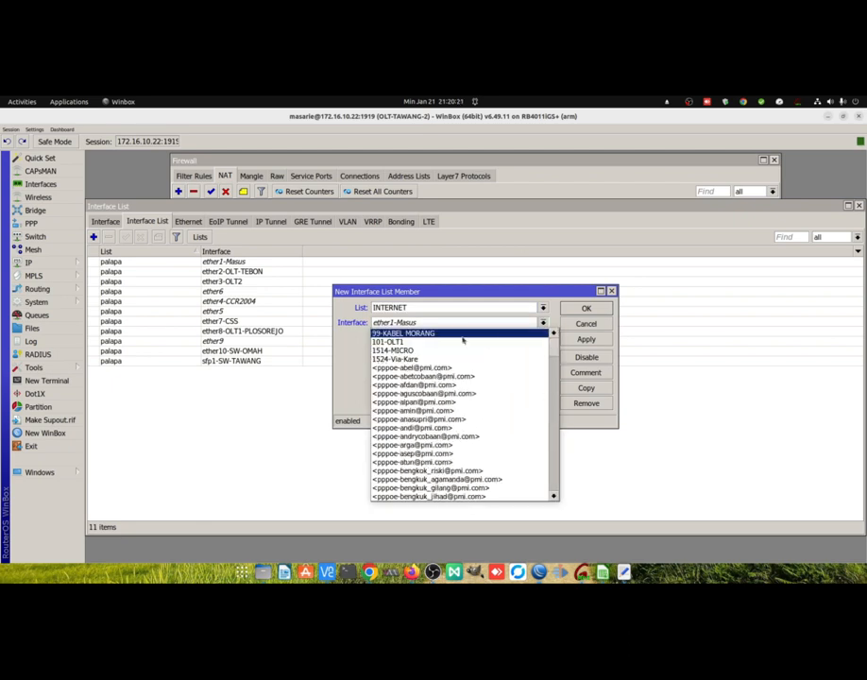
pyautogui.click(417, 360)
pyautogui.click(587, 341)
# Copy the INTERNET list member entry, choose another interface for the copy, and save it.
pyautogui.click(586, 388)
pyautogui.click(551, 331)
pyautogui.click(406, 359)
pyautogui.click(596, 316)
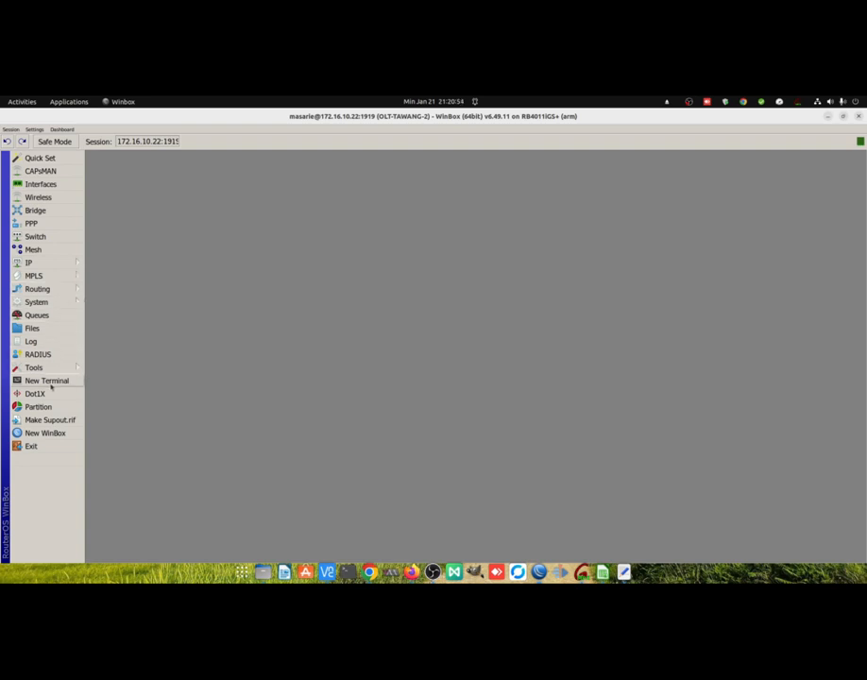
# Run the copied isolir commands in a new terminal: pool 10.13.15.2-10.13.15.254, proxy port 1080, PPP profile, proxy redirect to isolir.tembolok.id, remote DNS requests.
pyautogui.click(47, 381)
pyautogui.rightClick(310, 331)
pyautogui.click(344, 359)
pyautogui.press('Return')
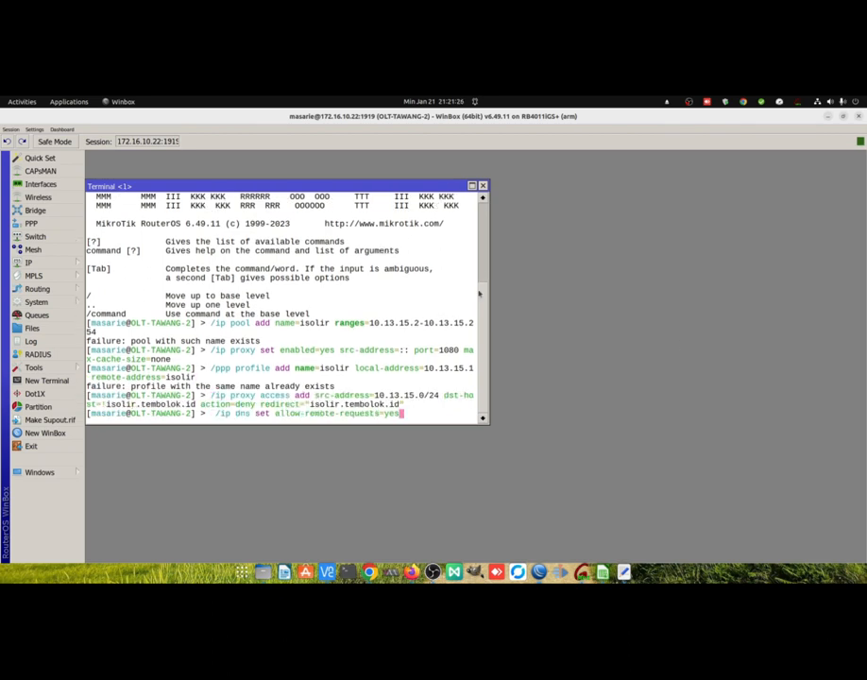
pyautogui.press('Return')
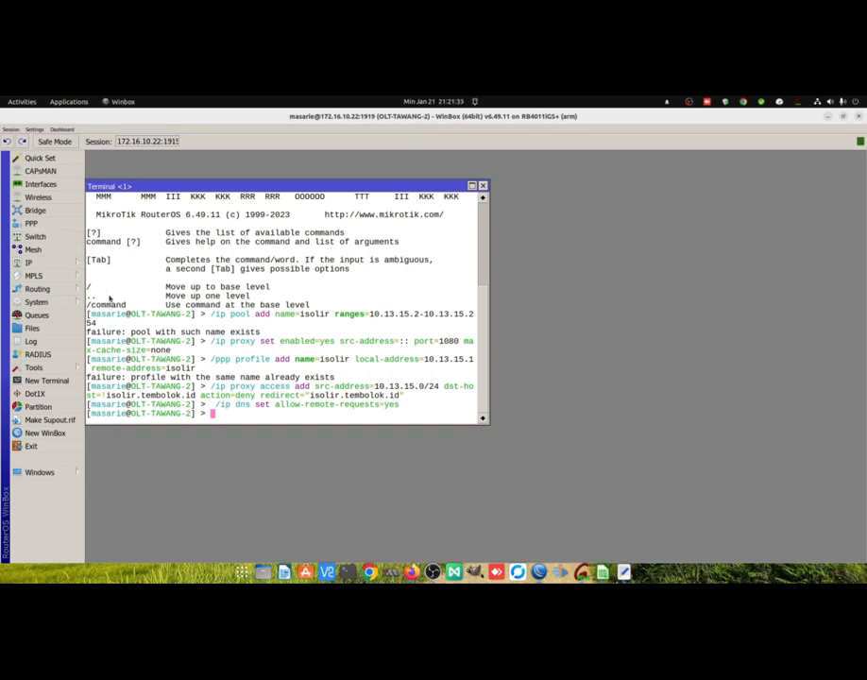
# Remove the existing isolir profile from the PPP profiles.
pyautogui.click(36, 224)
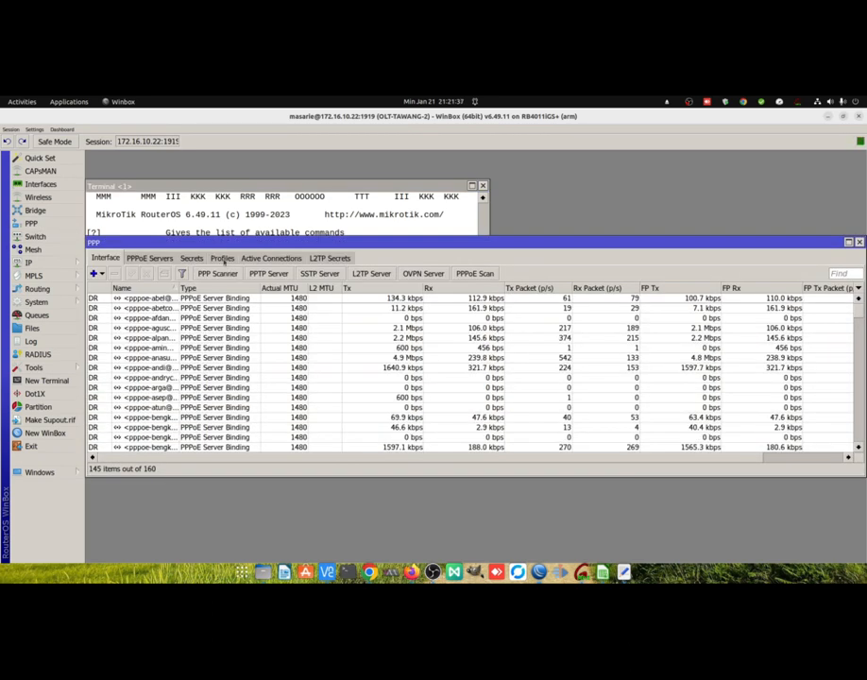
pyautogui.click(223, 259)
pyautogui.click(158, 430)
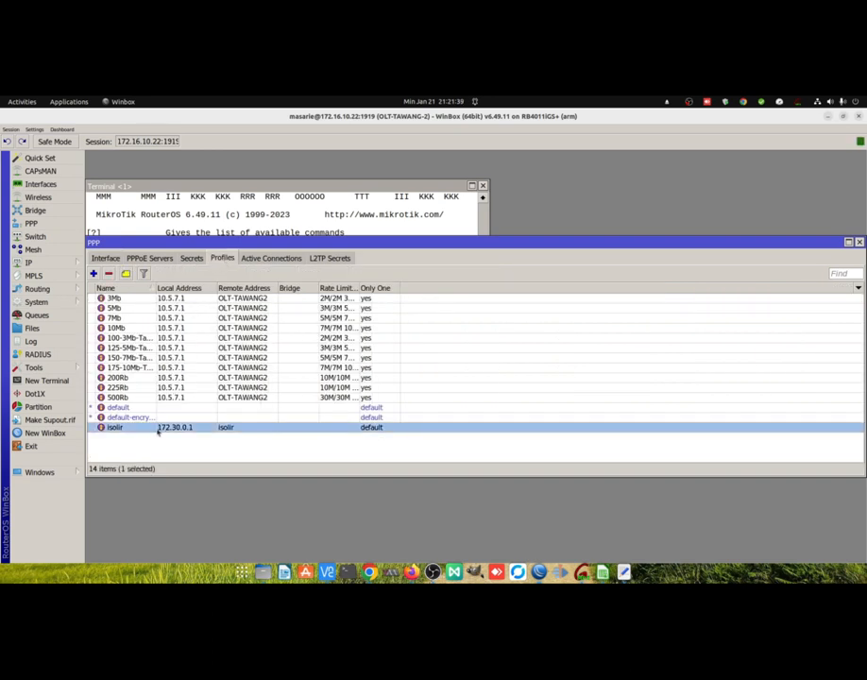
pyautogui.click(109, 273)
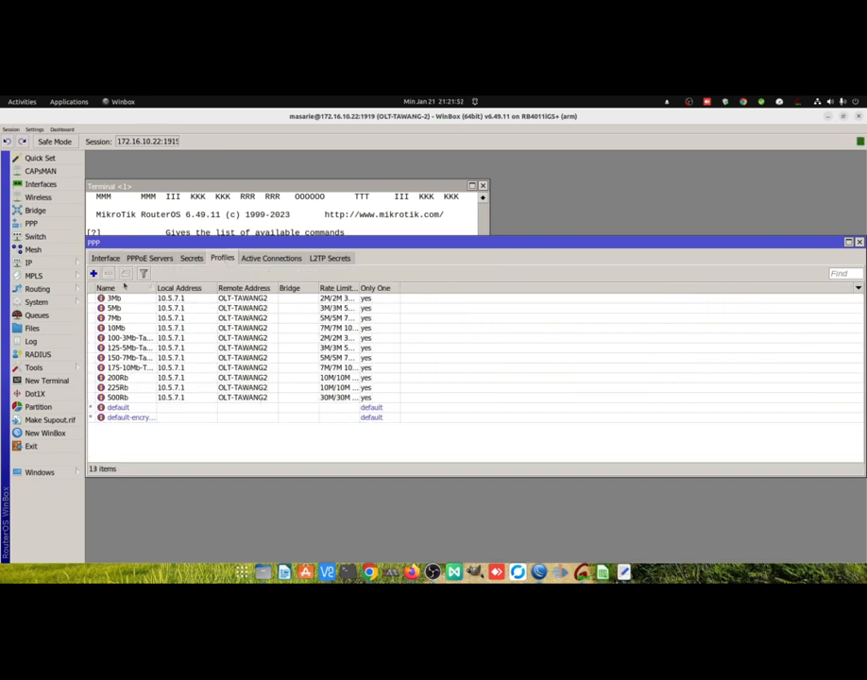
# Remove the existing isolir address pool from the IP pools.
pyautogui.click(33, 263)
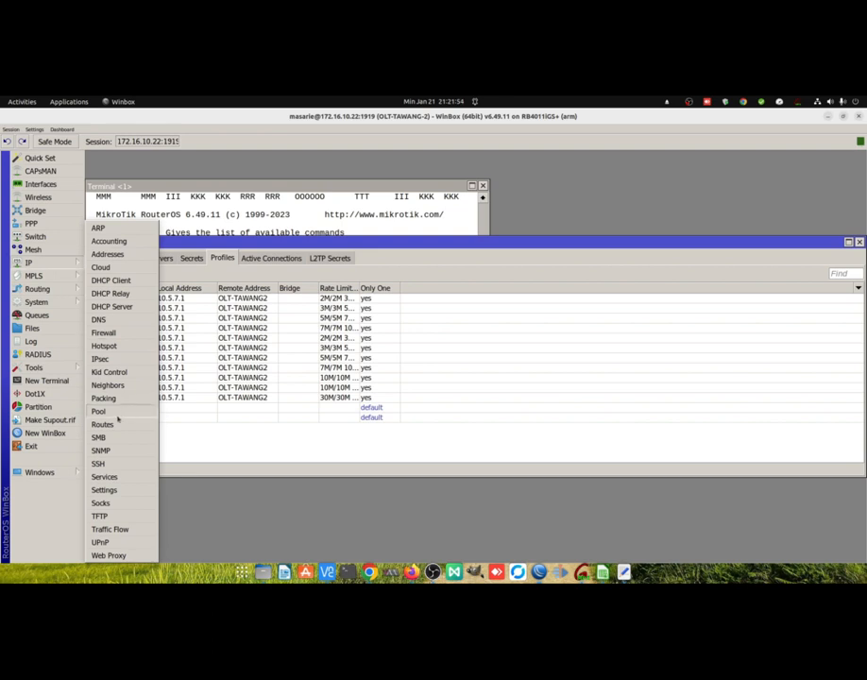
pyautogui.click(112, 410)
pyautogui.click(372, 318)
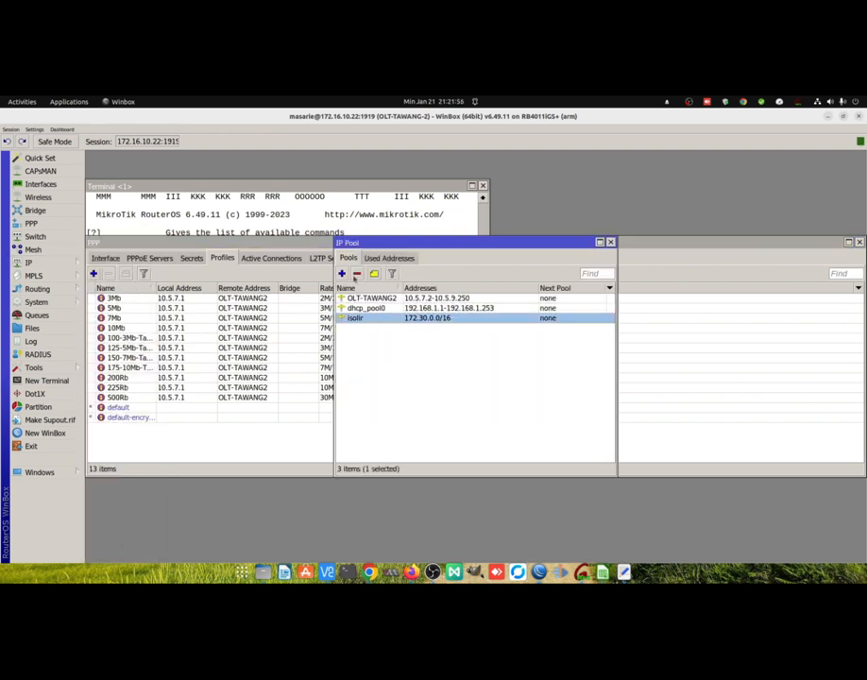
pyautogui.click(357, 274)
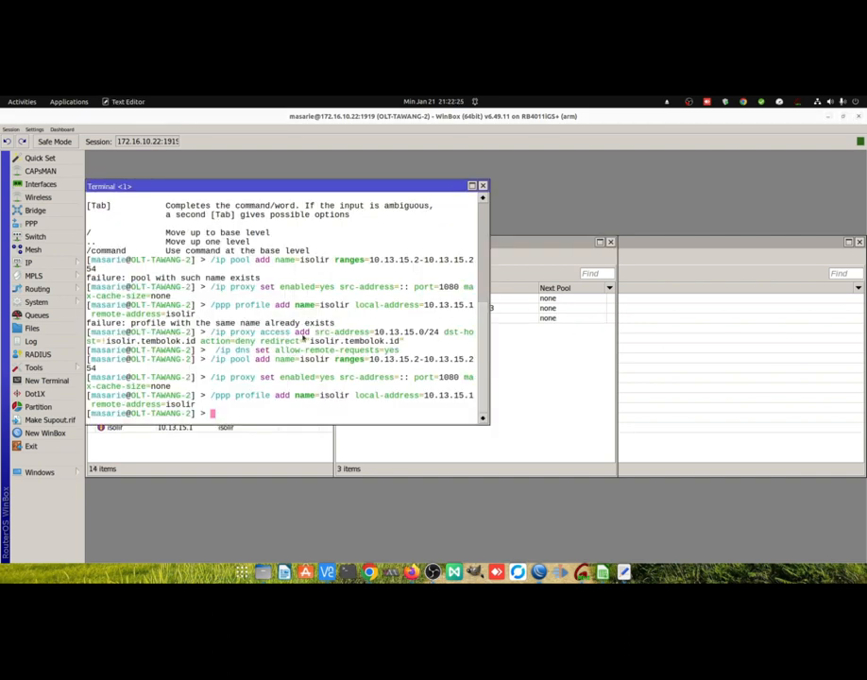
# Run the copied commands that redirect proxy access for 10.13.15.0/24 to isolir.tembolok.id and allow remote DNS requests.
pyautogui.rightClick(300, 340)
pyautogui.click(332, 367)
pyautogui.press('Return')
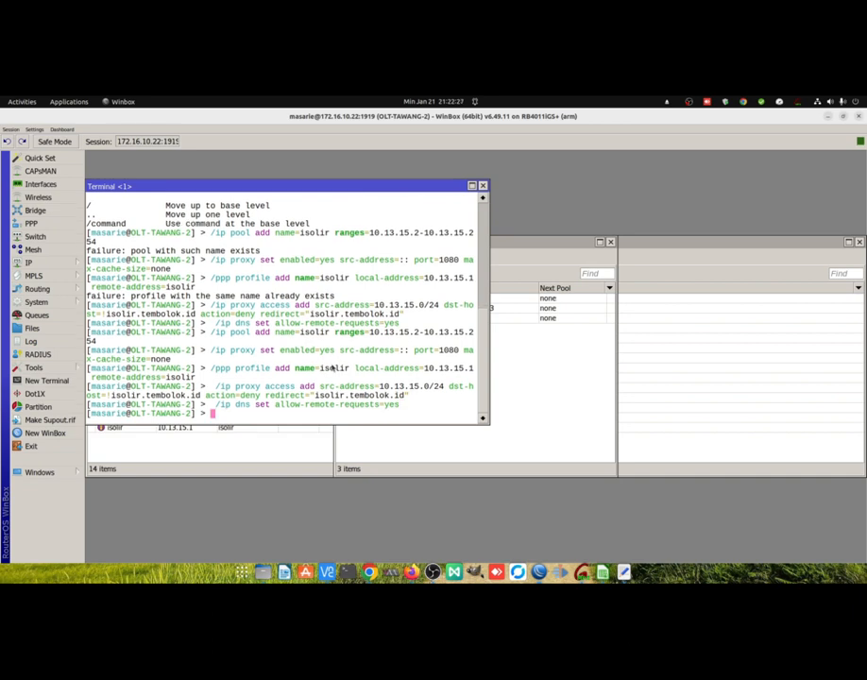
# Run the copied firewall NAT commands redirecting TCP port 80 from 10.13.15.0/24 and the clientisolir list to port 1080, except for portal addresses.
pyautogui.rightClick(356, 334)
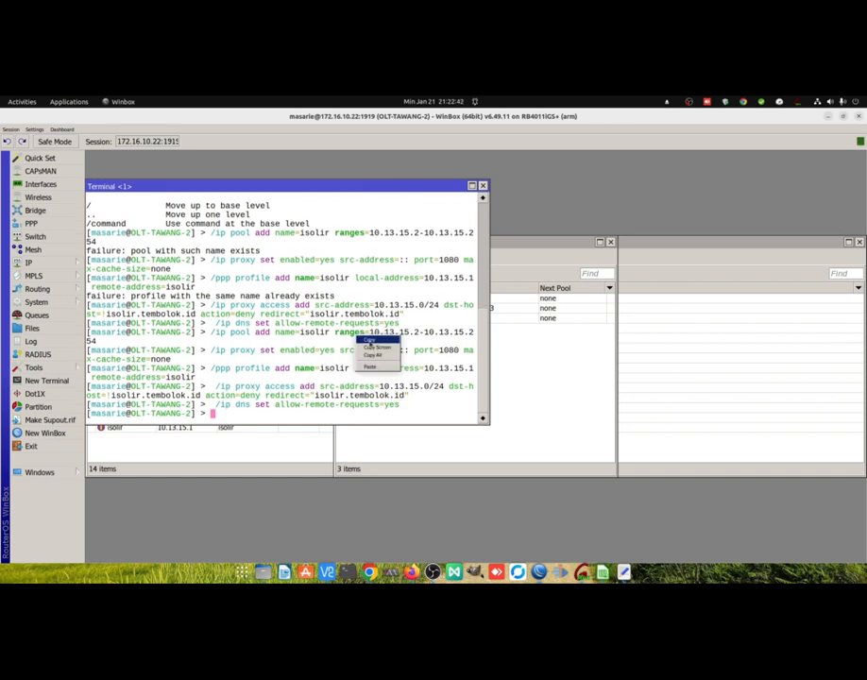
pyautogui.click(374, 365)
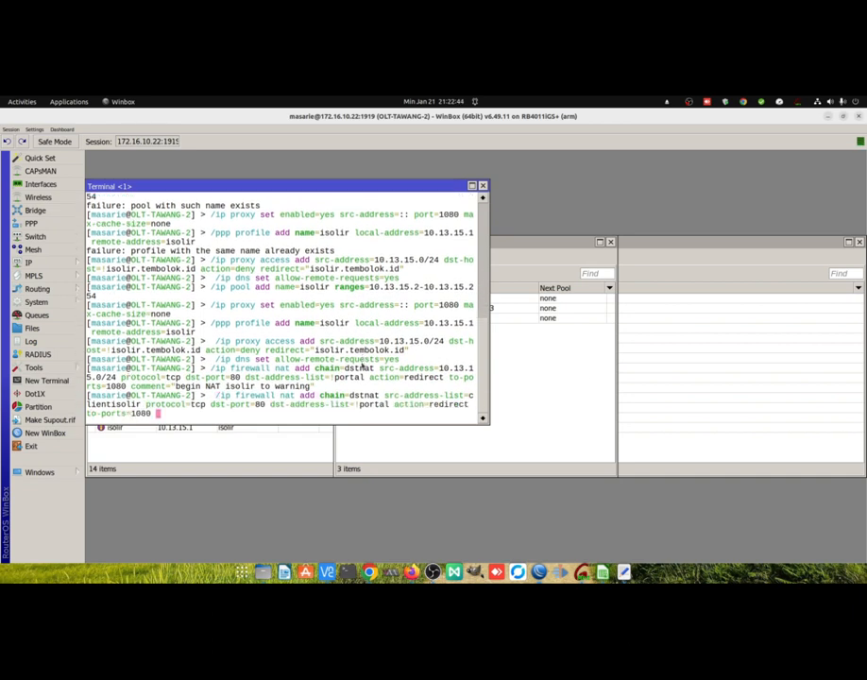
pyautogui.press('Return')
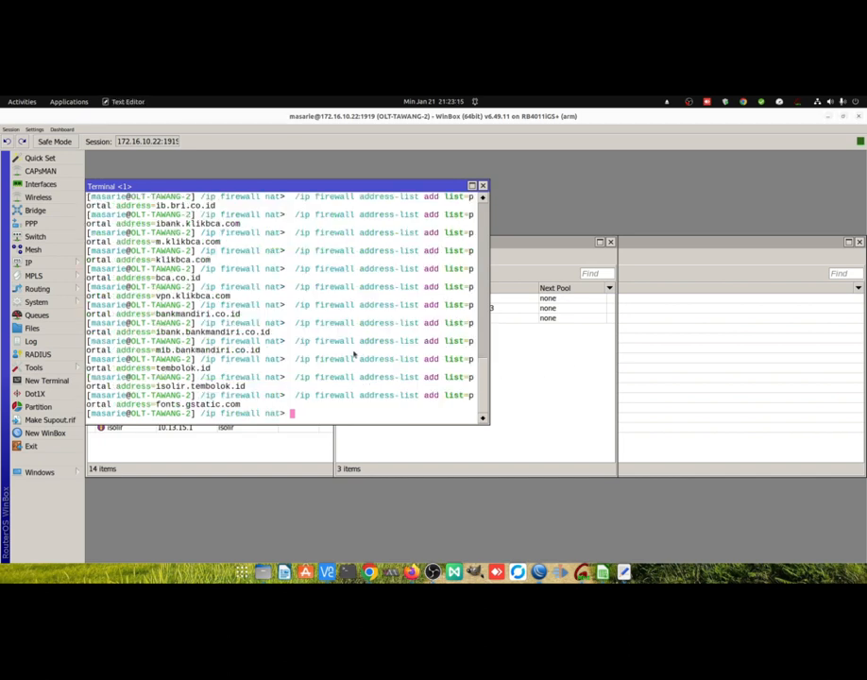
# Run the copied firewall raw commands adding WhatsApp, bank, tembolok.id and TCP port 5222 destinations to the portal list, and review the Raw rules.
pyautogui.rightClick(321, 340)
pyautogui.click(340, 376)
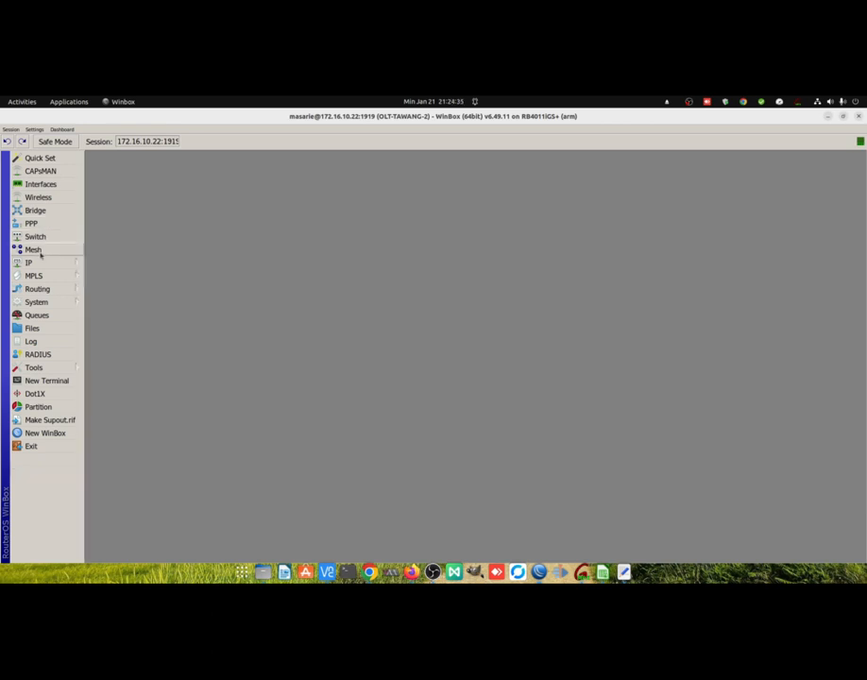
pyautogui.click(32, 262)
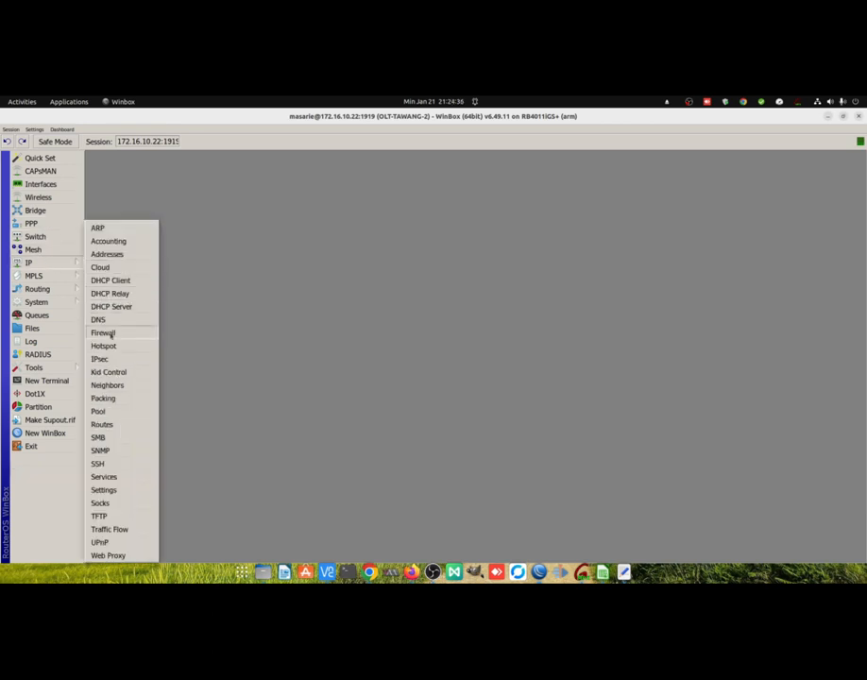
pyautogui.click(110, 333)
pyautogui.click(278, 176)
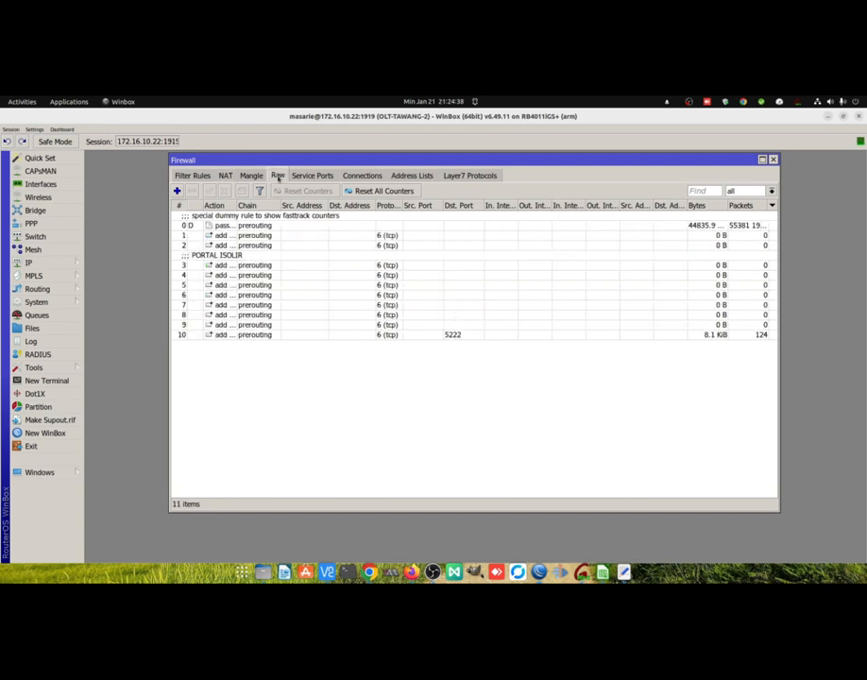
pyautogui.moveTo(316, 165); pyautogui.dragTo(285, 169)
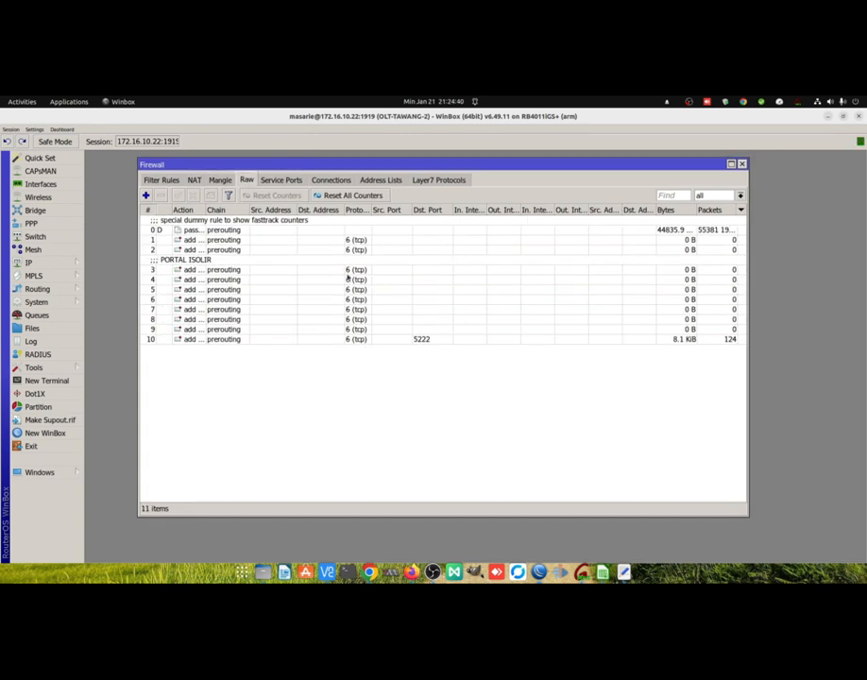
# Filter the tracked firewall connections to those whose Dst. Address/Port is 53.
pyautogui.click(331, 180)
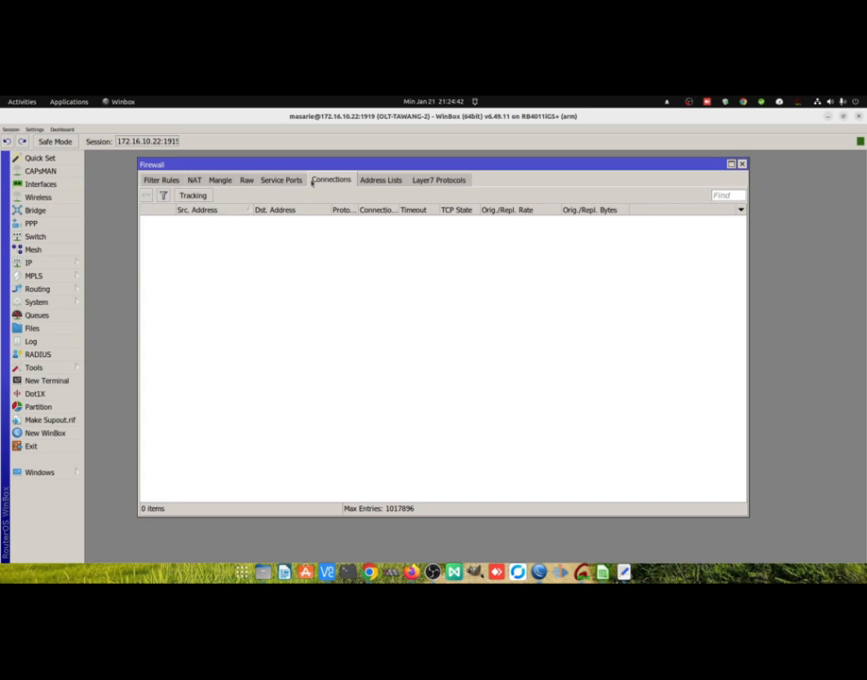
pyautogui.click(162, 195)
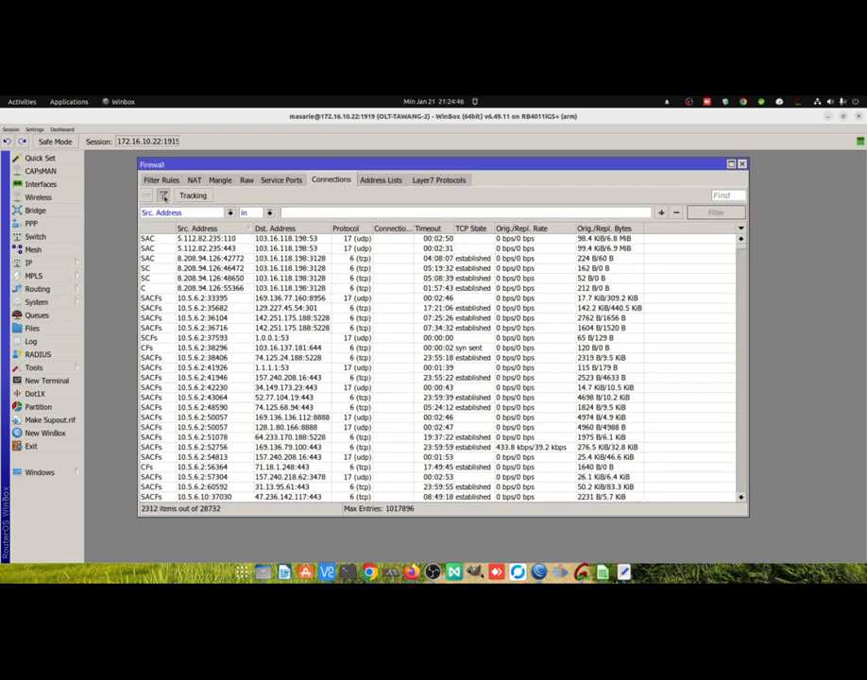
pyautogui.click(216, 212)
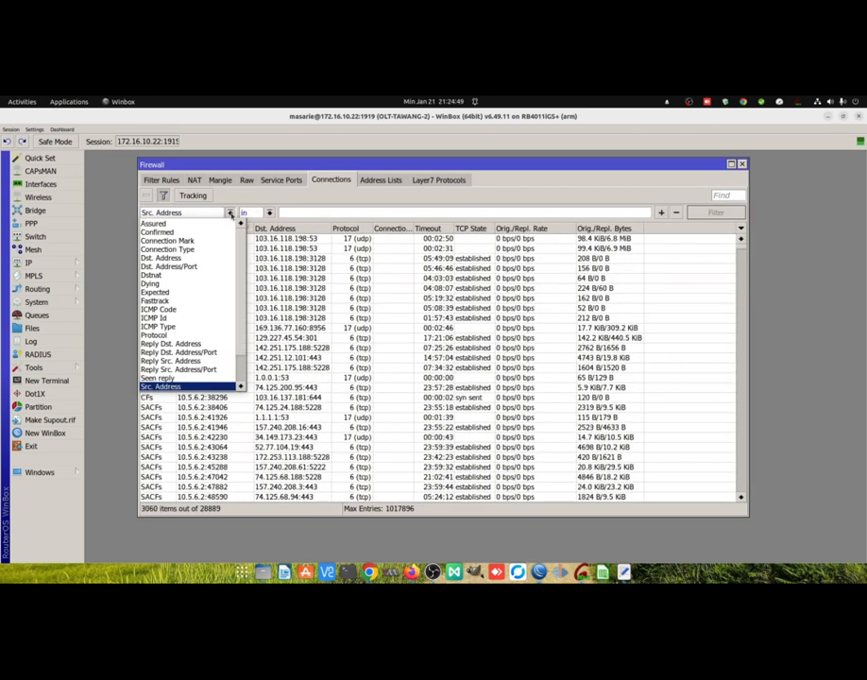
pyautogui.click(189, 267)
pyautogui.click(299, 213)
pyautogui.write('53')
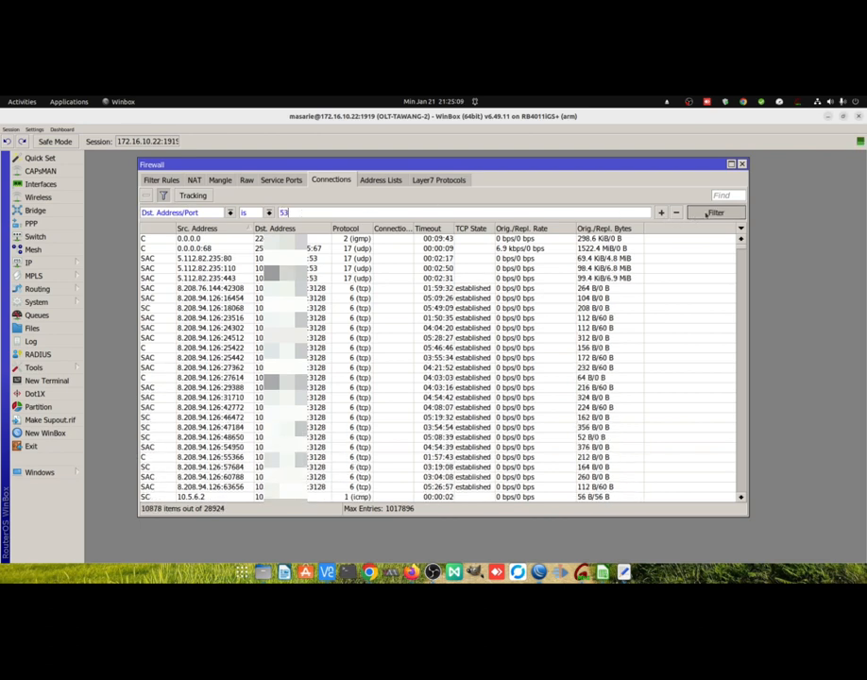
pyautogui.press('Return')
# Examine the source and destination addresses of the filtered port 53 connections throughout the list.
pyautogui.click(311, 328)
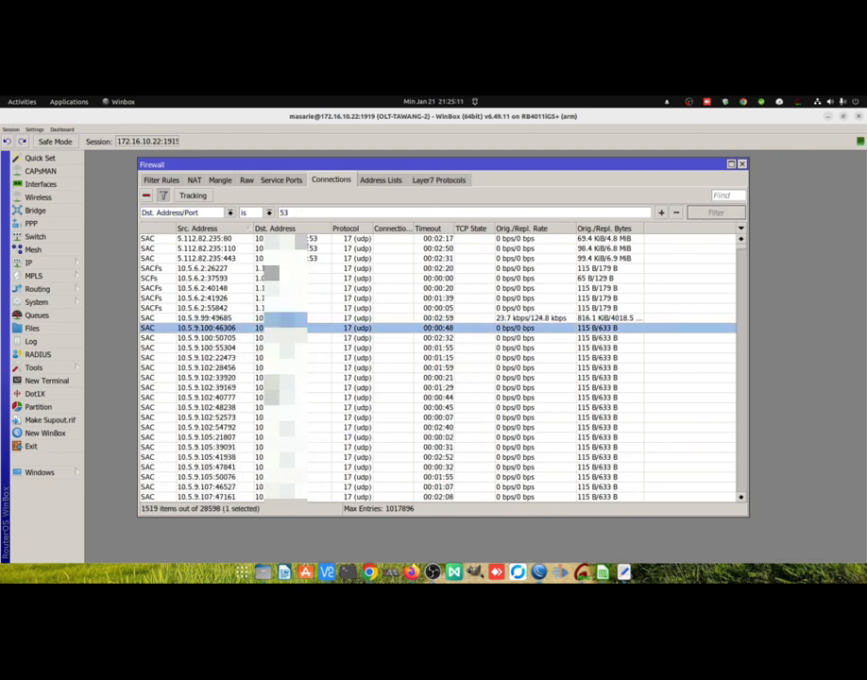
pyautogui.click(312, 258)
pyautogui.click(312, 239)
pyautogui.click(311, 248)
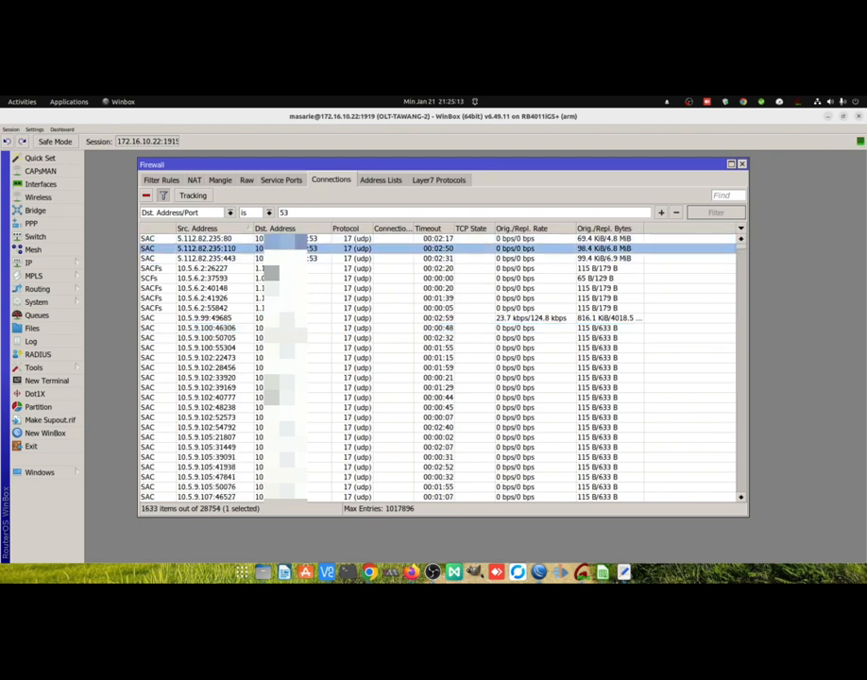
pyautogui.click(312, 258)
pyautogui.moveTo(743, 249); pyautogui.dragTo(713, 513)
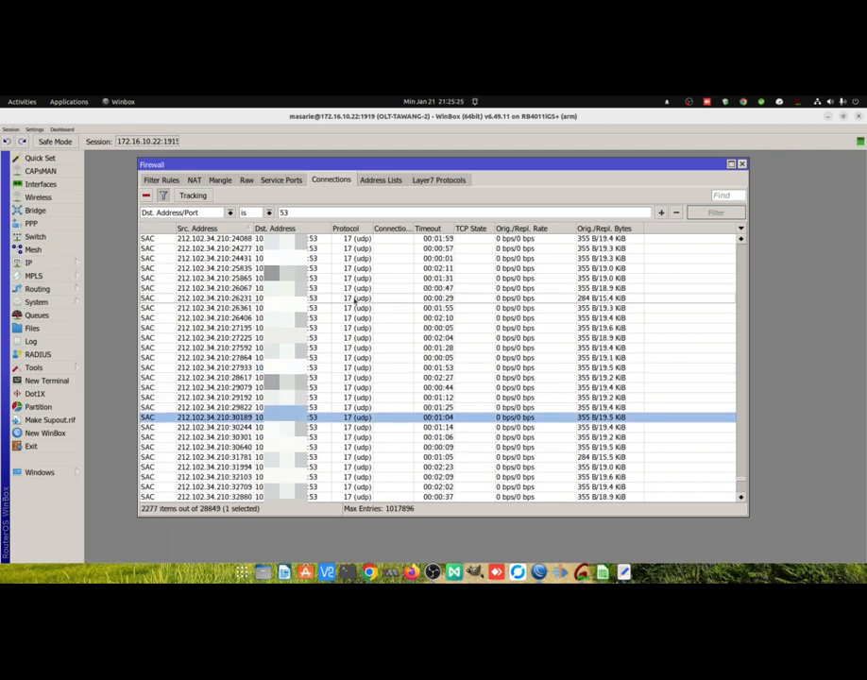
# Start a new prerouting raw rule matching UDP destination port 53 from the INTERNET in-interface list.
pyautogui.click(246, 183)
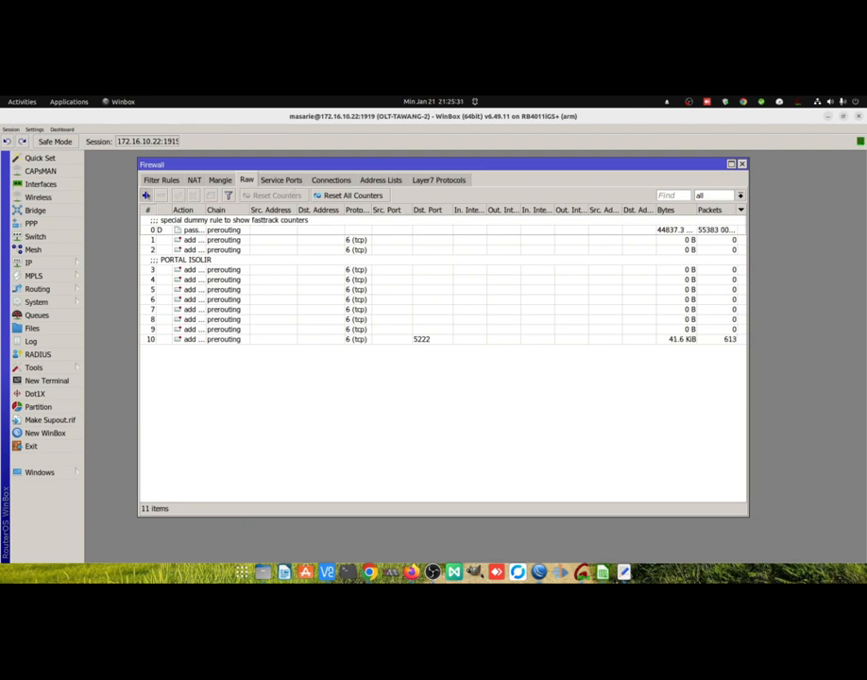
pyautogui.click(146, 195)
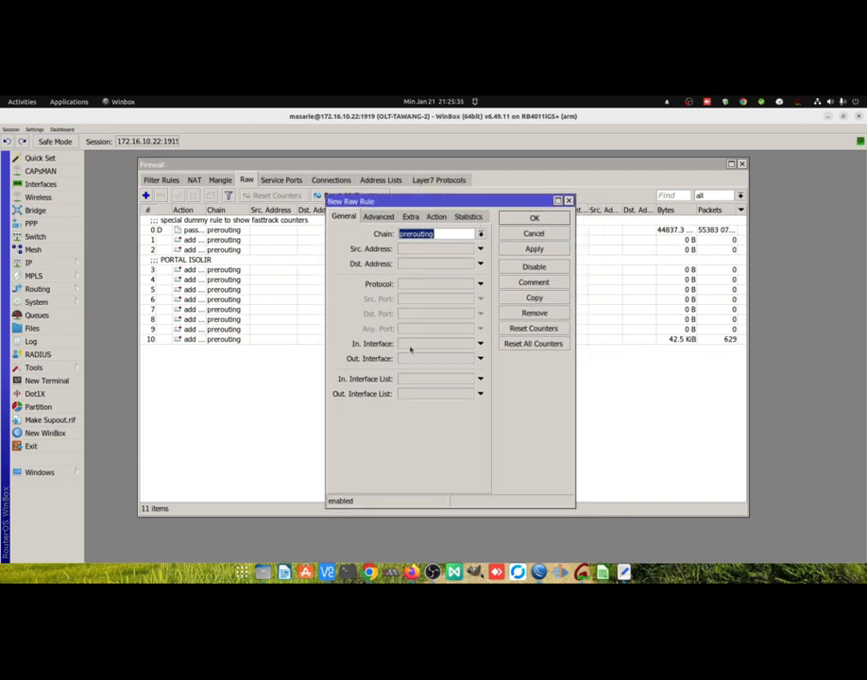
pyautogui.click(420, 383)
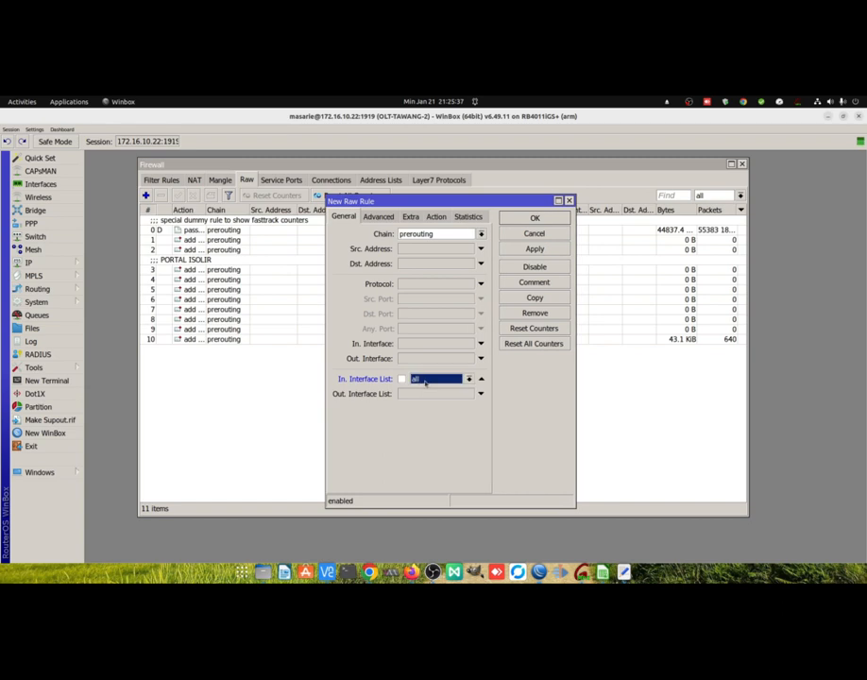
pyautogui.click(423, 388)
pyautogui.click(419, 282)
pyautogui.click(470, 284)
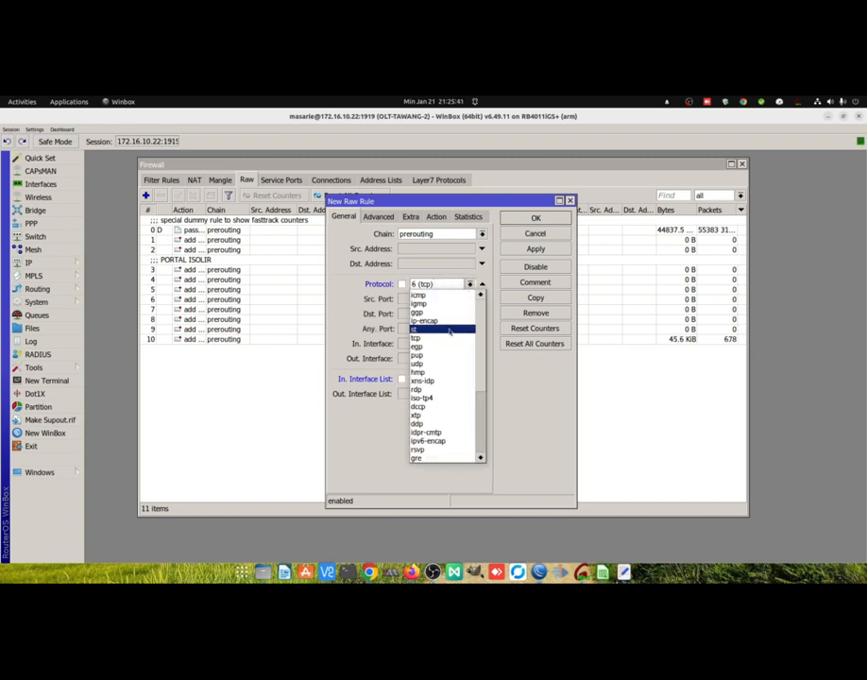
pyautogui.click(416, 363)
pyautogui.click(458, 314)
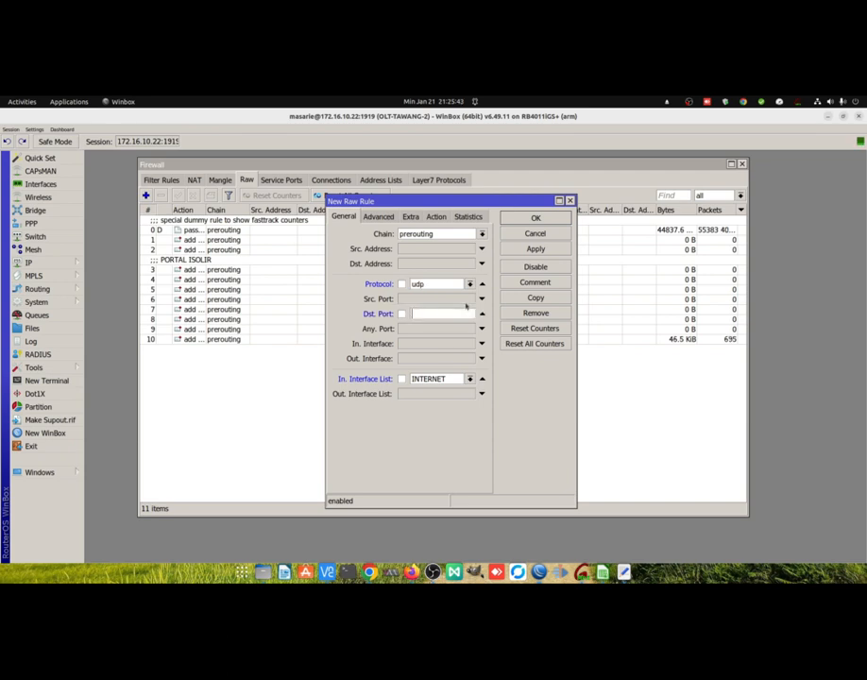
pyautogui.write('53')
# Set the new raw rule's action to drop and apply the rule.
pyautogui.click(437, 219)
pyautogui.click(411, 237)
pyautogui.click(408, 273)
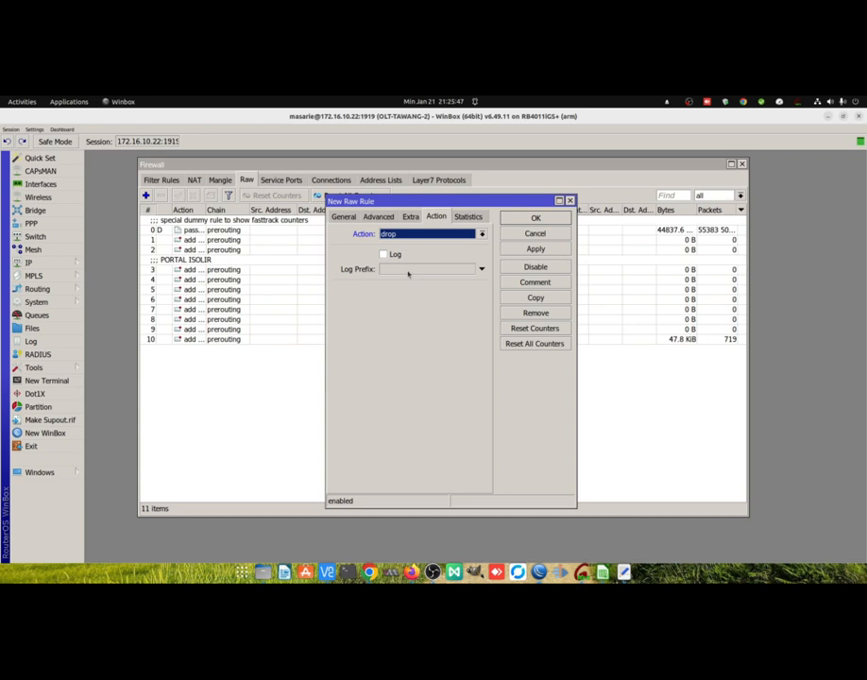
pyautogui.moveTo(396, 201); pyautogui.dragTo(397, 208)
pyautogui.click(353, 225)
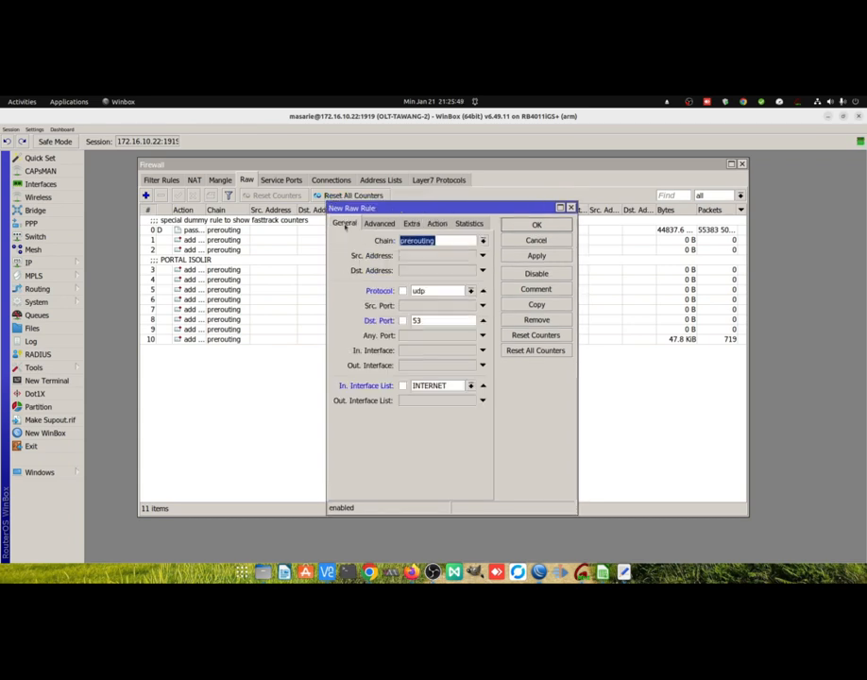
pyautogui.click(535, 256)
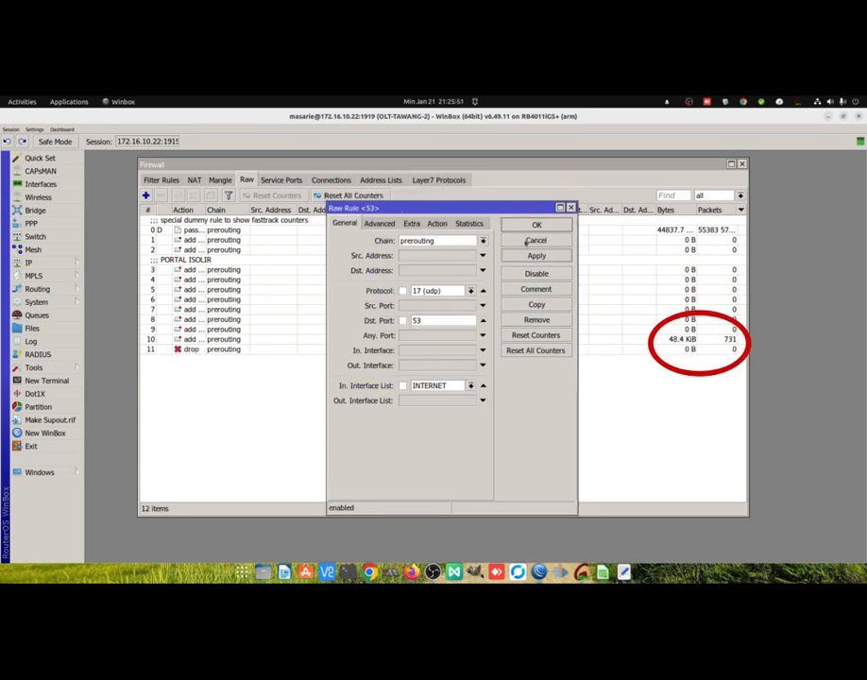
# Comment the port 53 drop rule as "Protect DNS server from WAN" and move it to the top of the raw rules.
pyautogui.moveTo(499, 218); pyautogui.dragTo(480, 221)
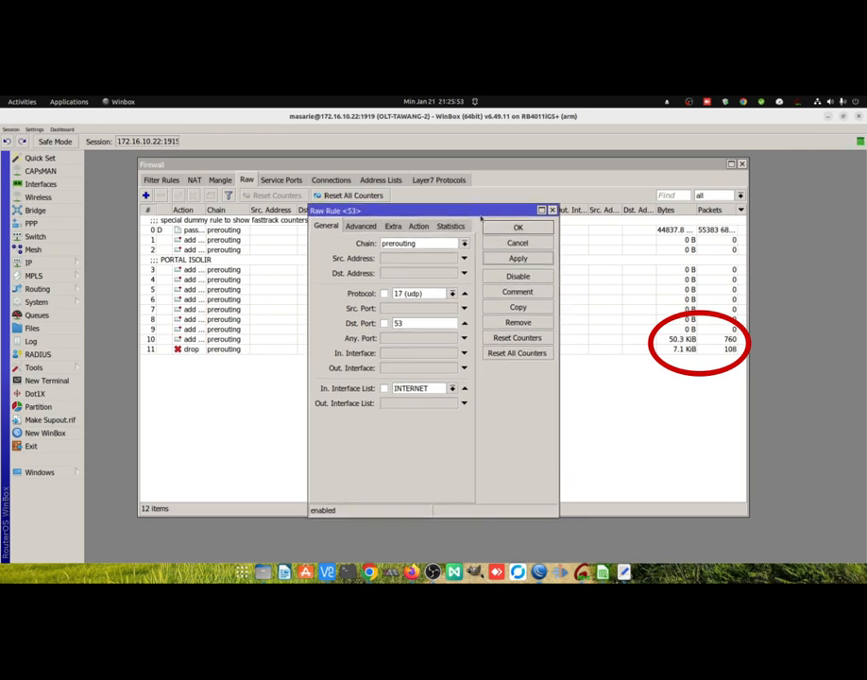
pyautogui.click(517, 292)
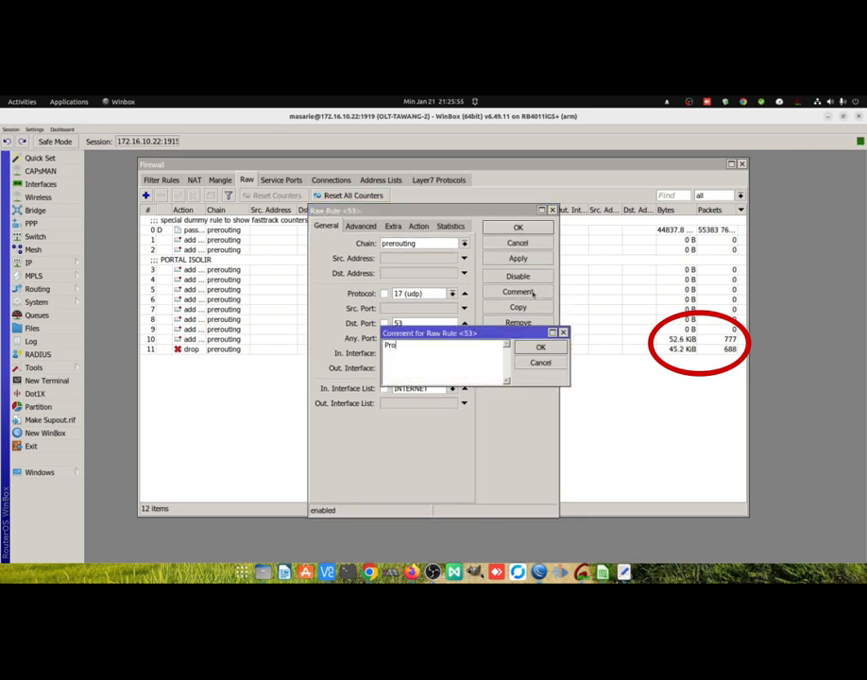
pyautogui.write('Protect DNS server f')
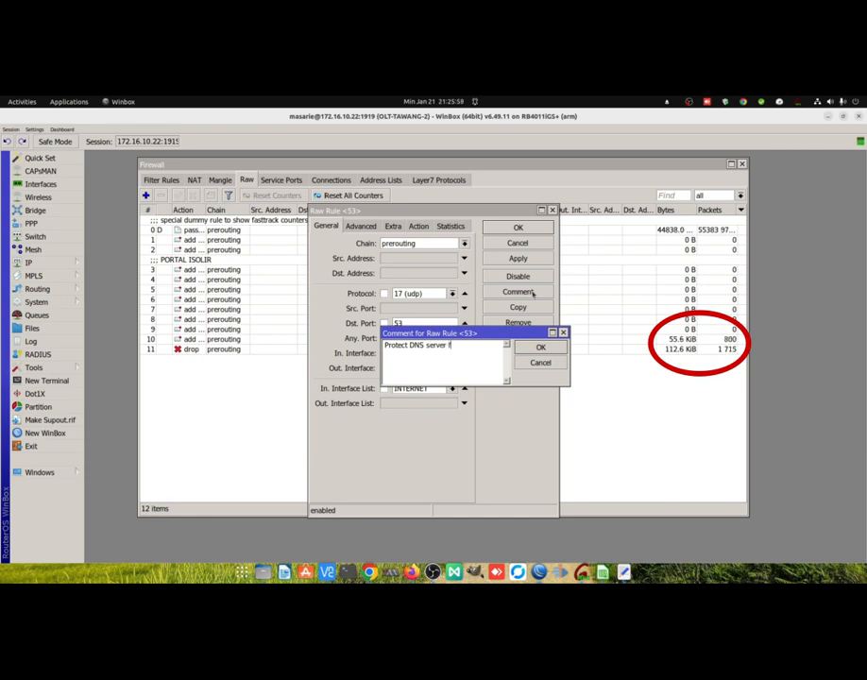
pyautogui.write('rom WAN')
pyautogui.press('Return')
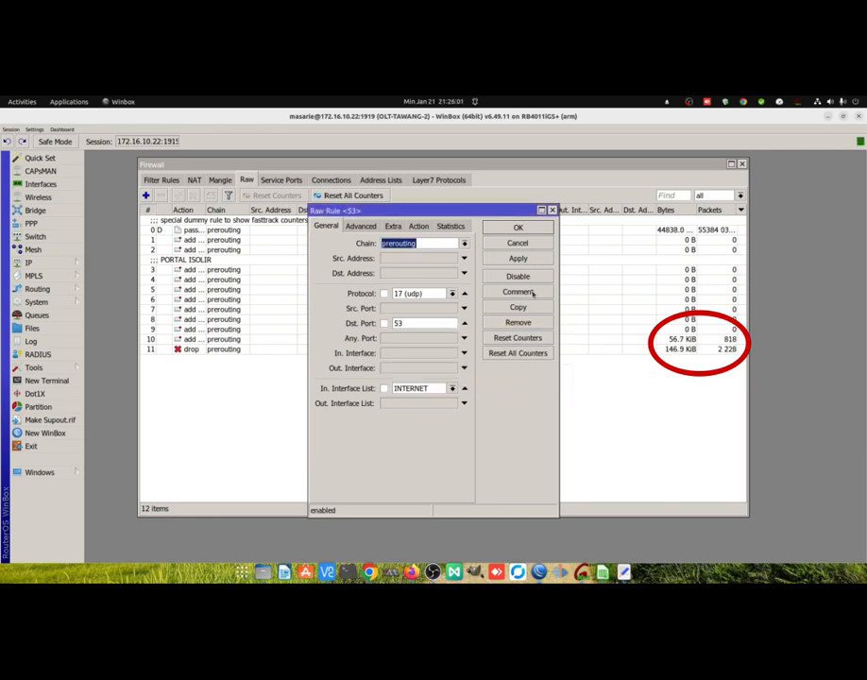
pyautogui.press('Return')
pyautogui.moveTo(221, 358); pyautogui.dragTo(164, 221)
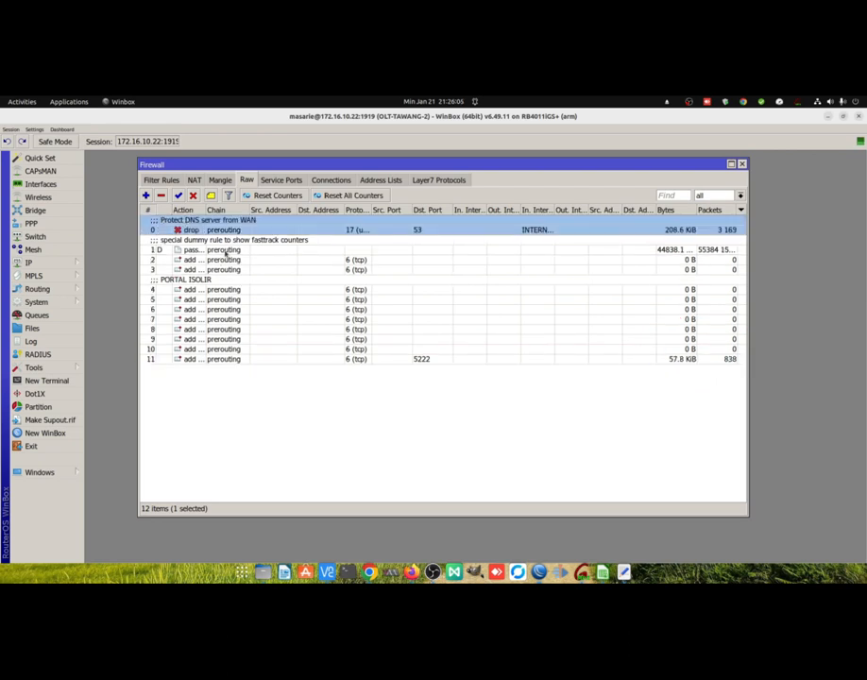
# Set the destination ports of the "Protect DNS server from WAN" rule to 53,5353.
pyautogui.doubleClick(294, 226)
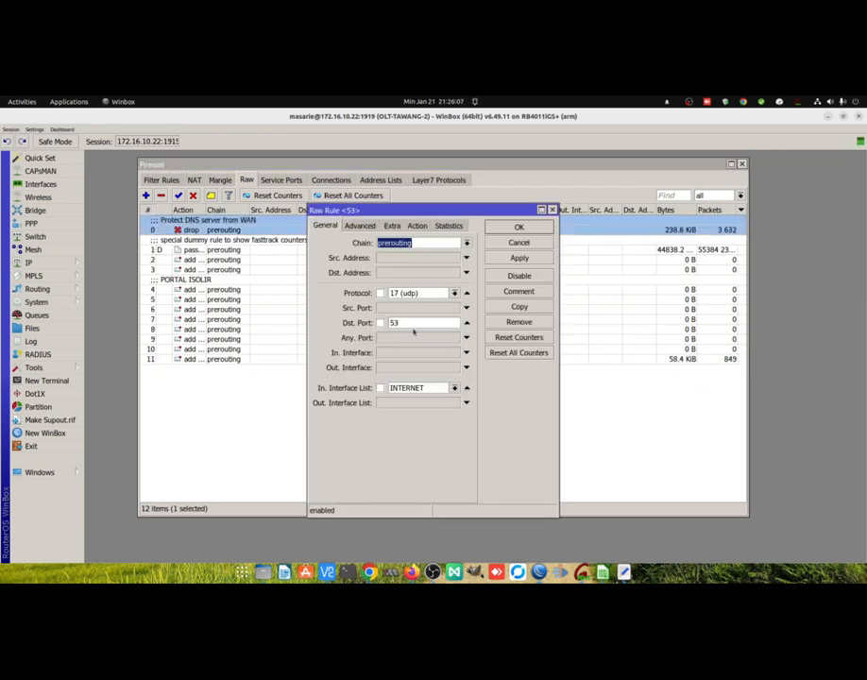
pyautogui.click(416, 324)
pyautogui.write(',5353')
pyautogui.press('Return')
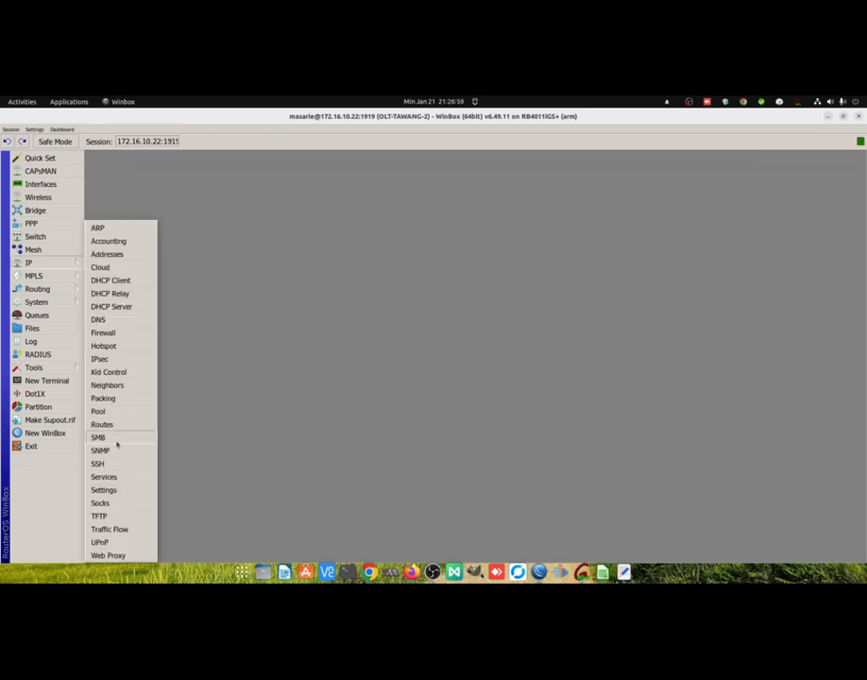
# Open the Web Proxy access list and widen the Dst. Host column to read the full host names.
pyautogui.click(109, 555)
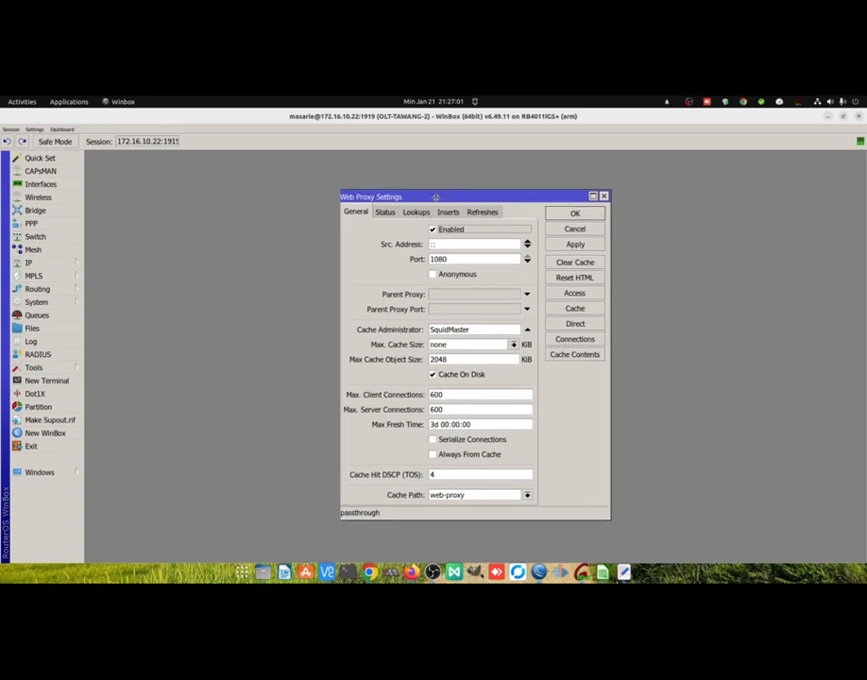
pyautogui.moveTo(425, 198); pyautogui.dragTo(378, 185)
pyautogui.click(535, 281)
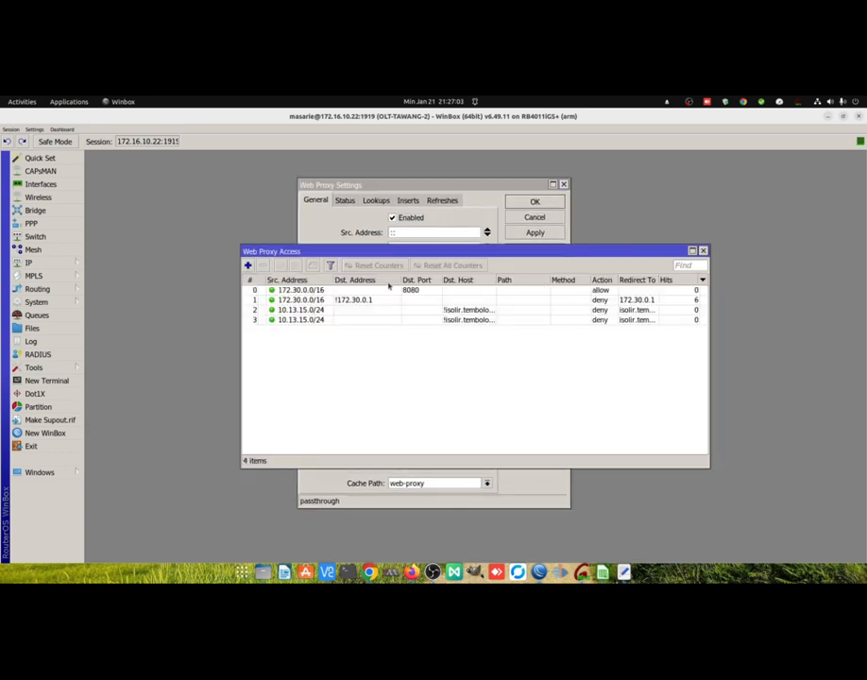
pyautogui.moveTo(357, 252); pyautogui.dragTo(333, 244)
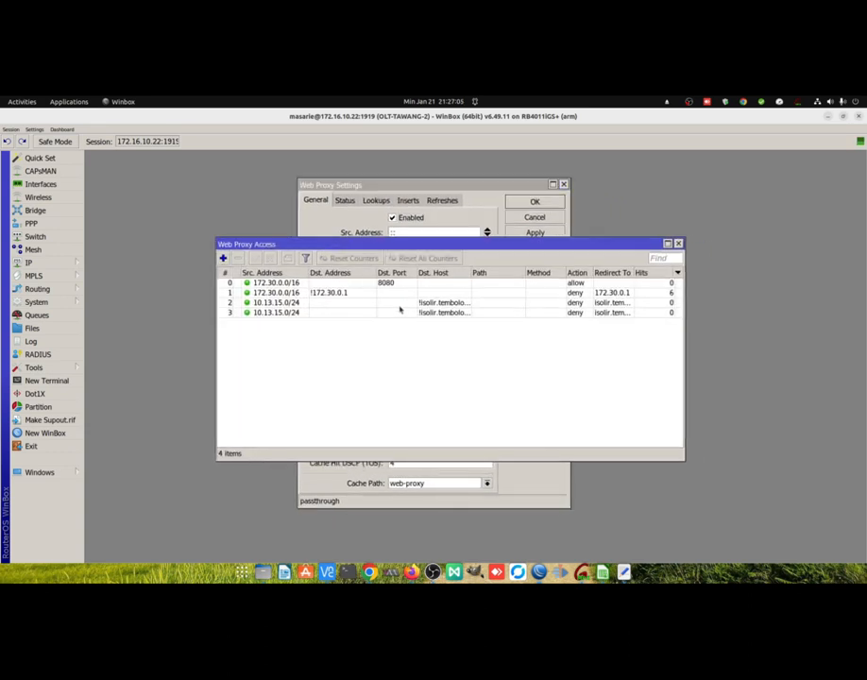
pyautogui.moveTo(470, 273); pyautogui.dragTo(506, 284)
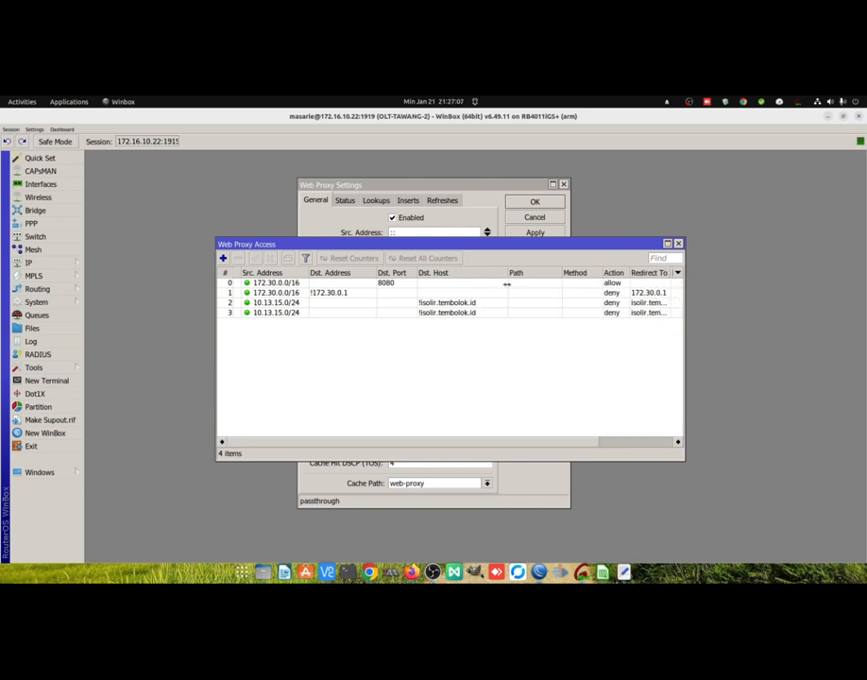
# Remove both 172.30.0.0/16 rules and the duplicate 10.13.15.0/24 rule from Web Proxy Access, and widen its window.
pyautogui.click(322, 304)
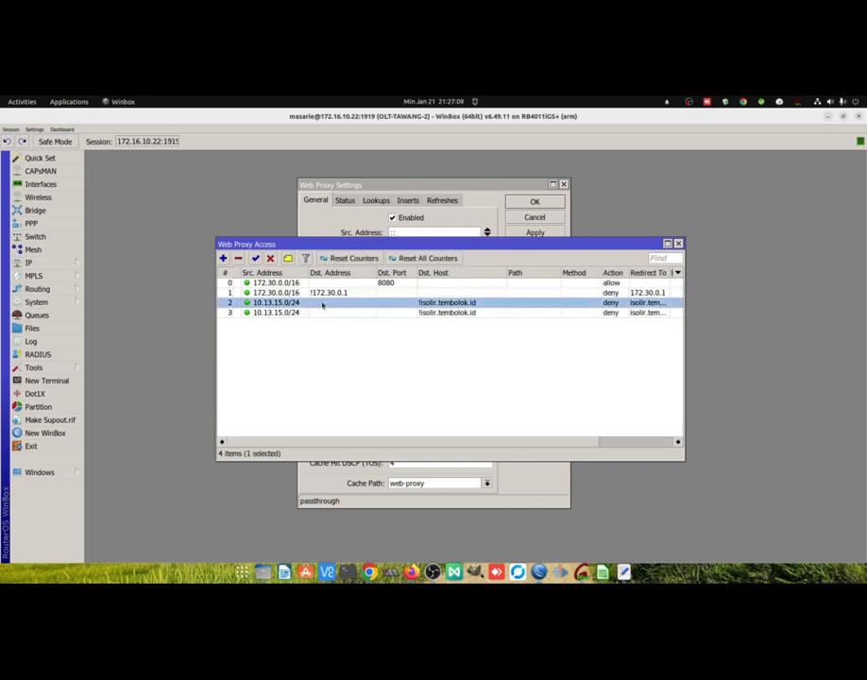
pyautogui.keyDown('shift'); pyautogui.click(312, 285); pyautogui.keyUp('shift')
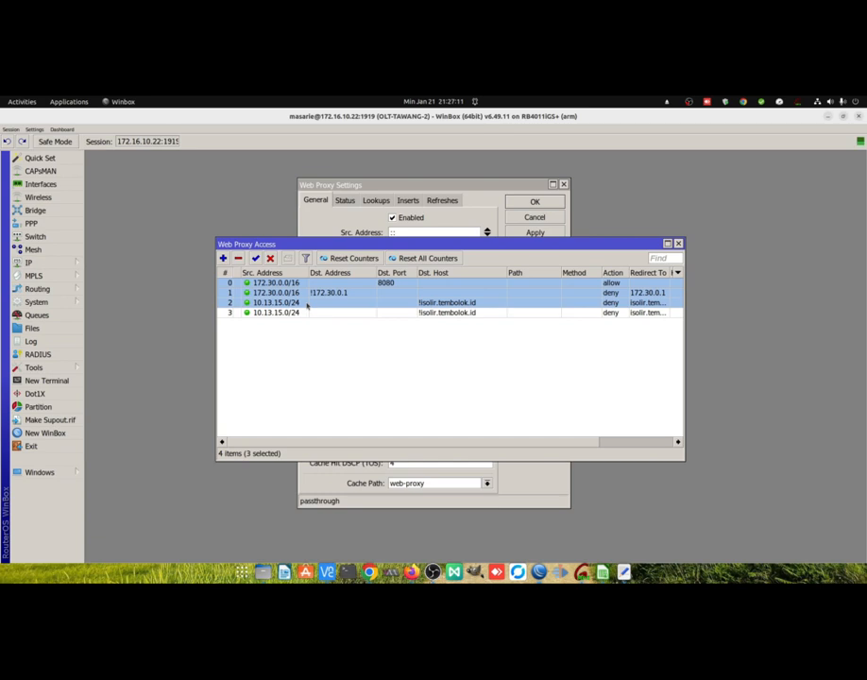
pyautogui.click(270, 258)
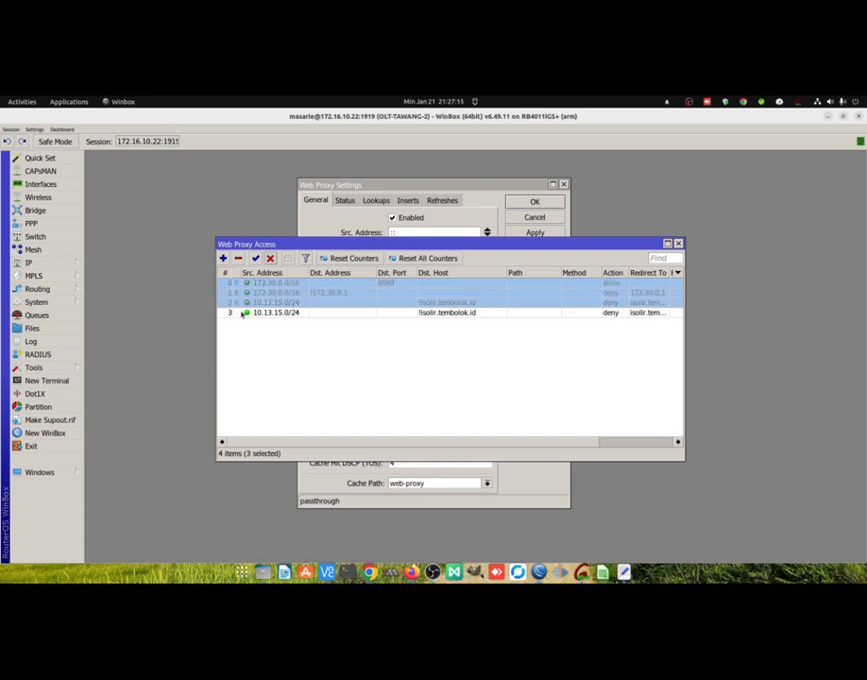
pyautogui.click(239, 259)
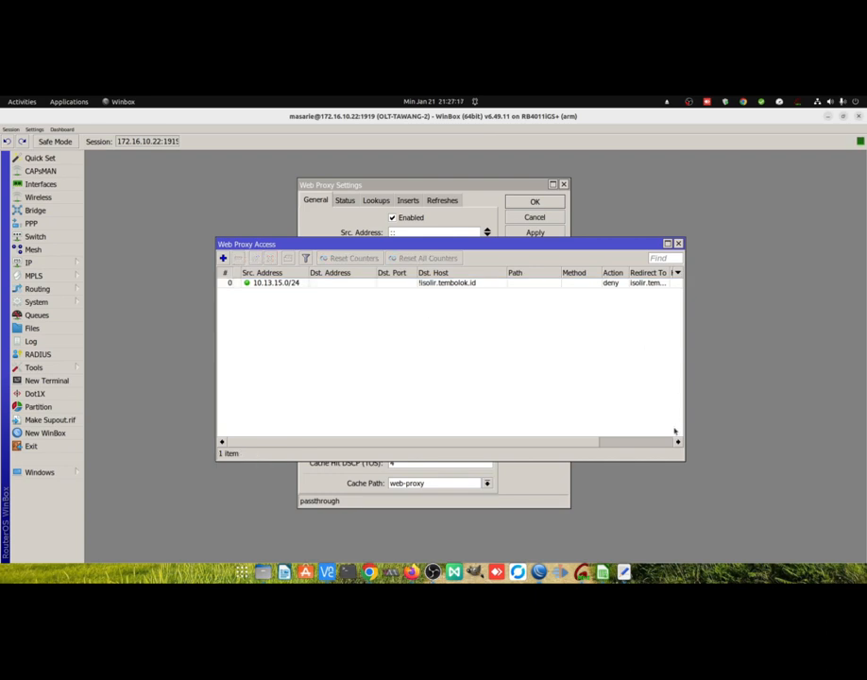
pyautogui.moveTo(675, 432); pyautogui.dragTo(804, 417)
# Examine the firewall's isolir filter rules, from the begin isolir rule comment to its end, and look through the NAT rules.
pyautogui.click(28, 262)
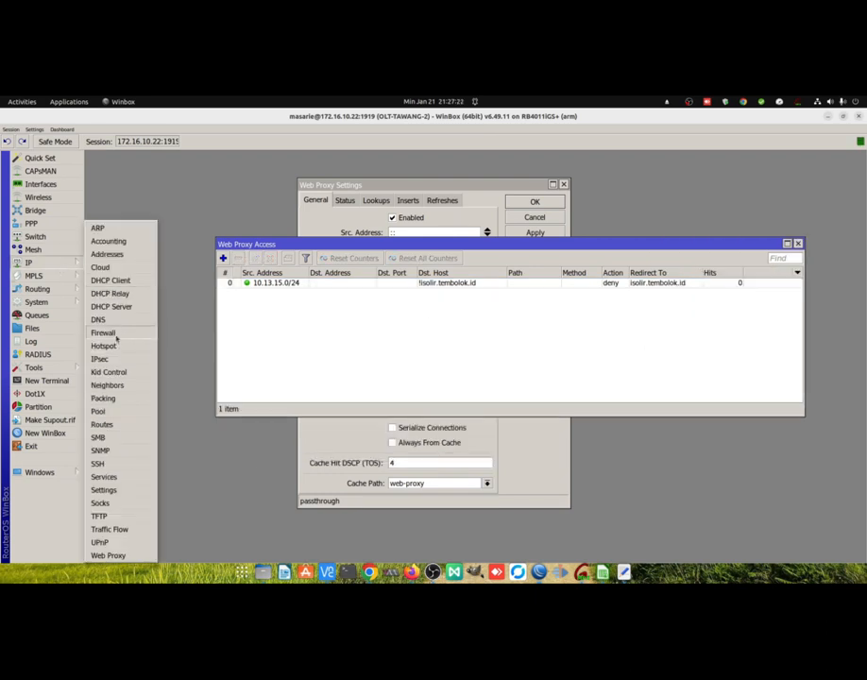
pyautogui.click(114, 336)
pyautogui.click(162, 179)
pyautogui.click(193, 179)
pyautogui.click(162, 180)
pyautogui.scroll(-5, 408, 413)
pyautogui.scroll(3, 407, 413)
pyautogui.scroll(-6, 399, 412)
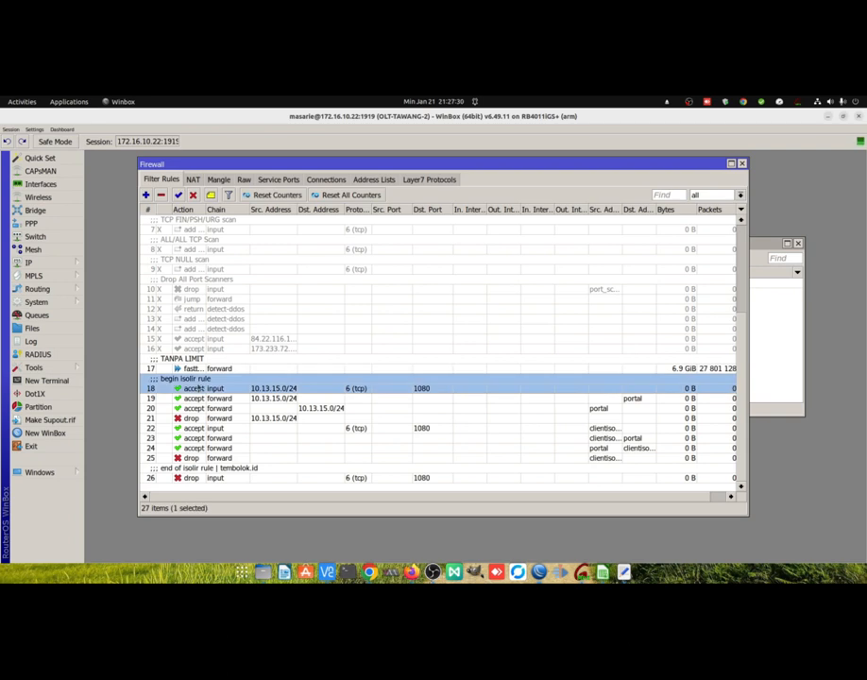
pyautogui.keyDown('shift'); pyautogui.click(227, 478); pyautogui.keyUp('shift')
pyautogui.scroll(3, 227, 378)
pyautogui.moveTo(250, 180); pyautogui.dragTo(224, 248)
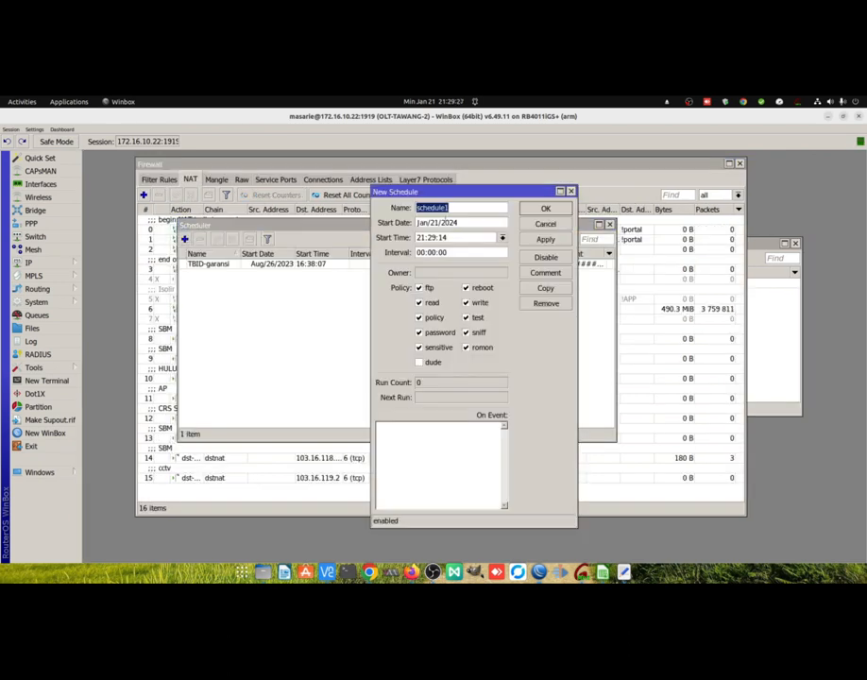
# Name the new schedule "AUTO ISOLIR | Tembolok.ID".
pyautogui.write('AUTO ISOLIR | Tembol')
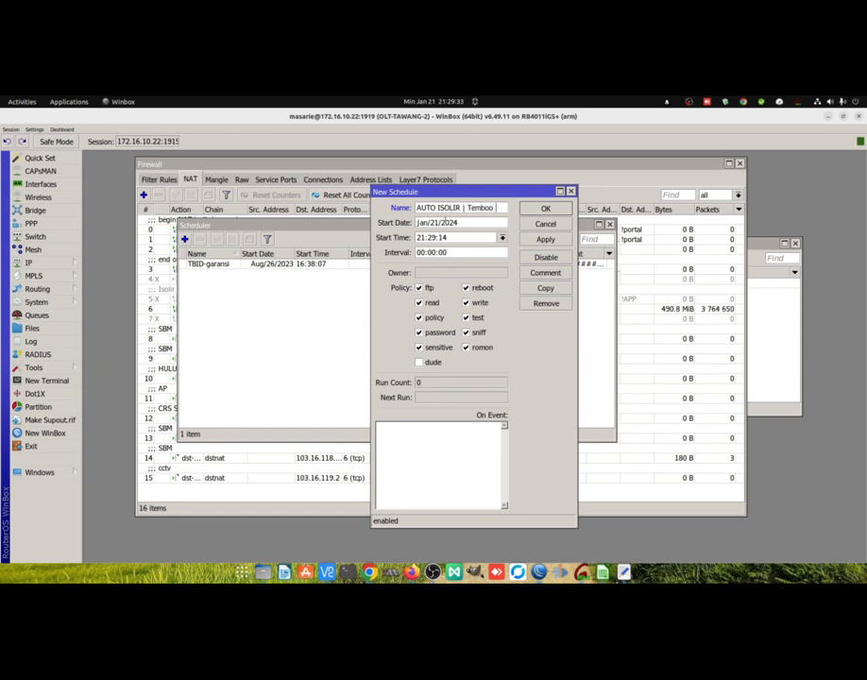
pyautogui.write('ok.ID')
# Set the new schedule's interval to 00:02:00 and paste the AutoIsolir script as its On Event code.
pyautogui.click(436, 252)
pyautogui.press('BackSpace')
pyautogui.write('2')
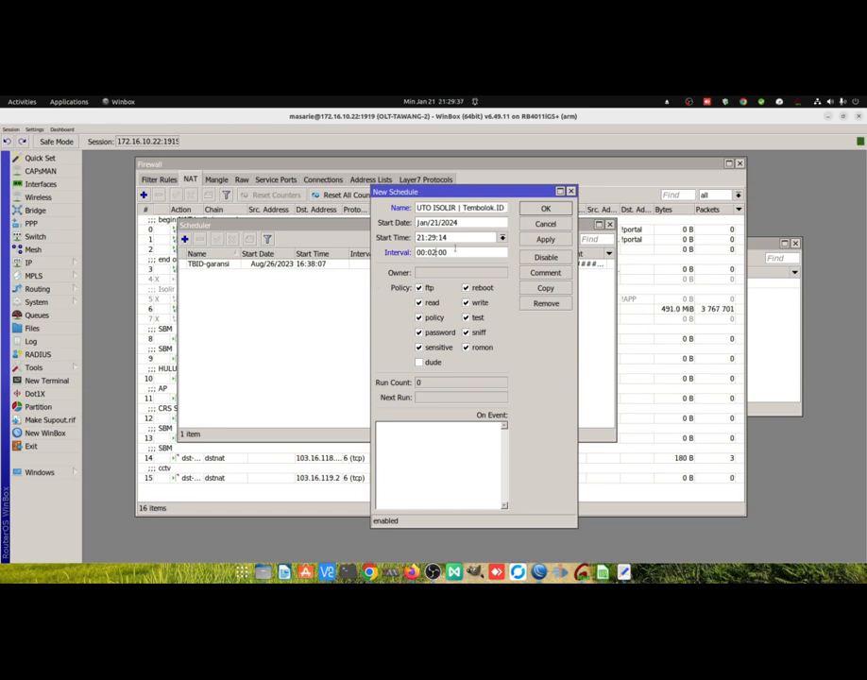
pyautogui.click(460, 444)
pyautogui.hotkey('ctrl', 'v')
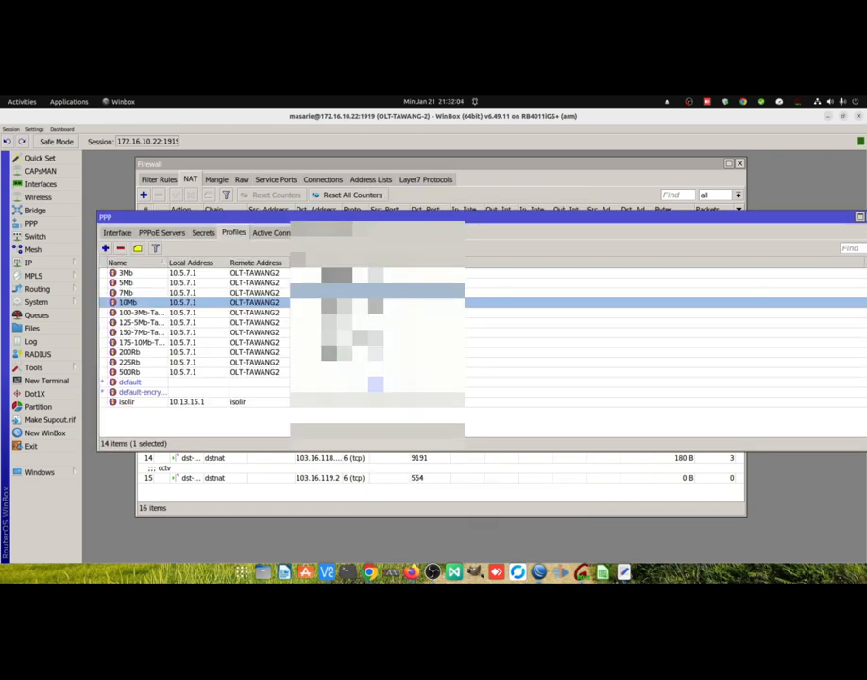
# Append the copied expiry-check script to the end of the On Up script in the 100-3Mb-Tawang profile and save it.
pyautogui.doubleClick(141, 312)
pyautogui.hotkey('ctrl', 'a')
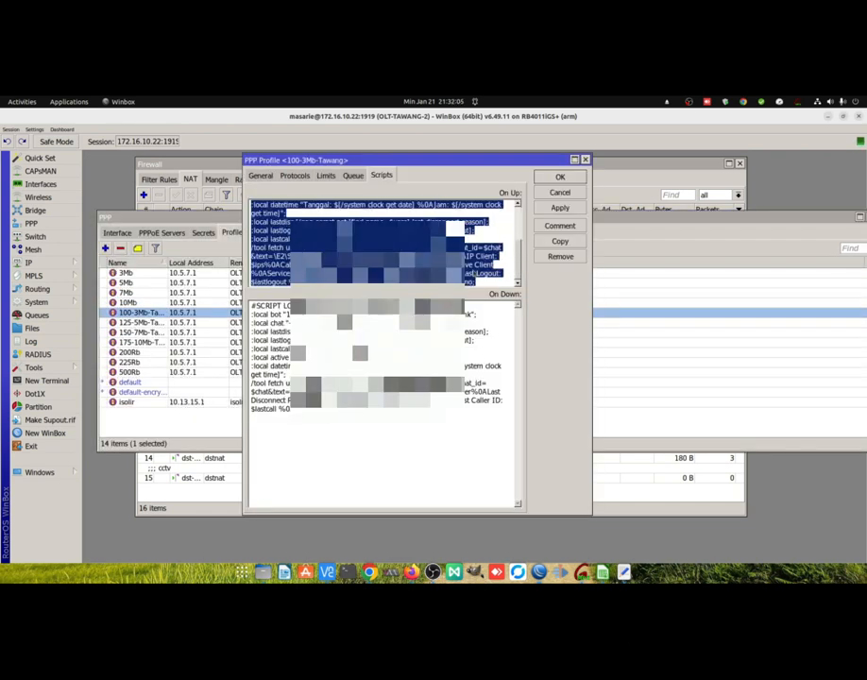
pyautogui.click(488, 284)
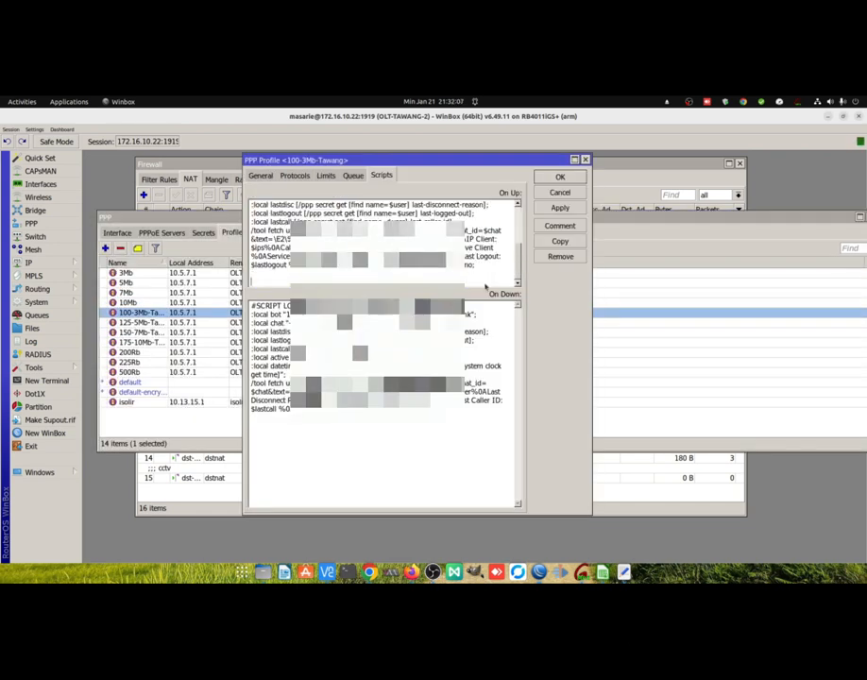
pyautogui.hotkey('ctrl', 'v')
pyautogui.click(557, 177)
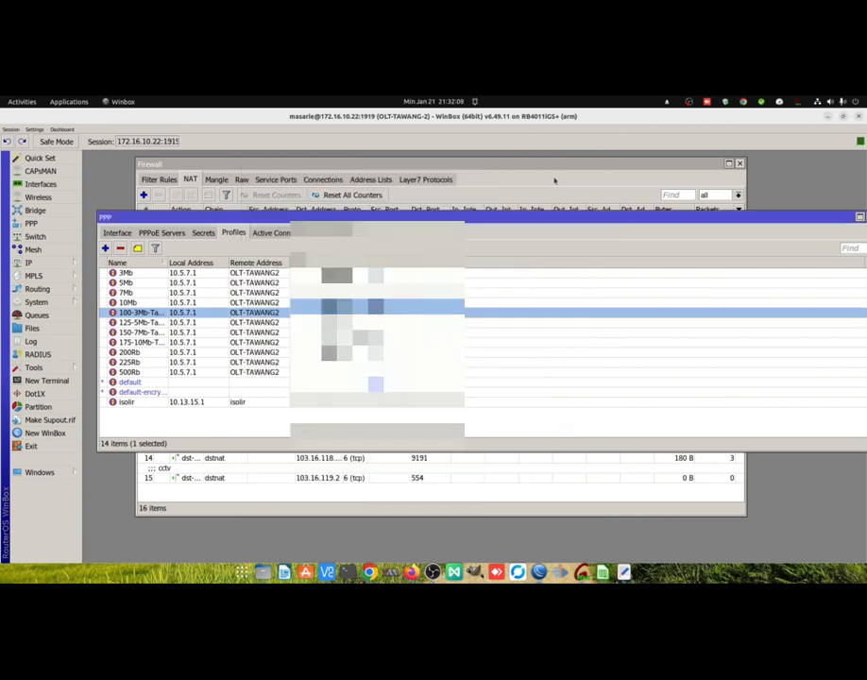
# Append the copied expiry-check script to the end of the On Up script in the 125-5Mb-Tawang profile and save it.
pyautogui.doubleClick(342, 323)
pyautogui.scroll(-3, 475, 281)
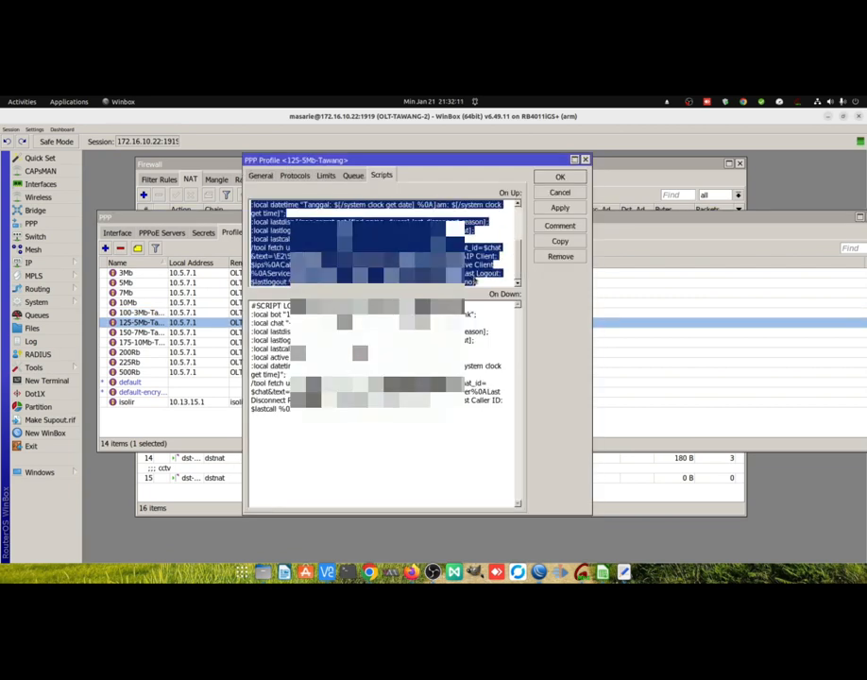
pyautogui.click(475, 283)
pyautogui.scroll(-5, 477, 284)
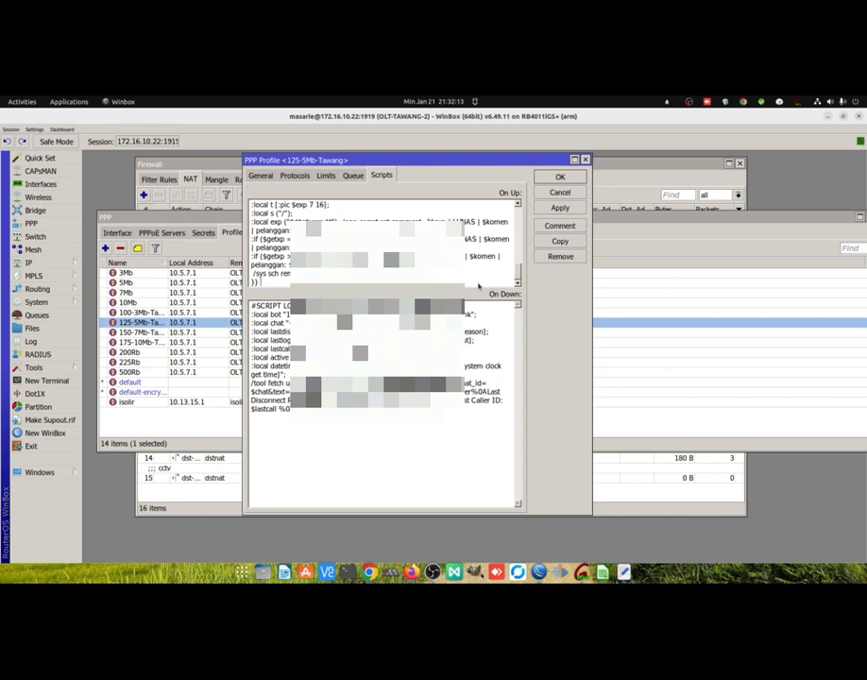
pyautogui.click(560, 176)
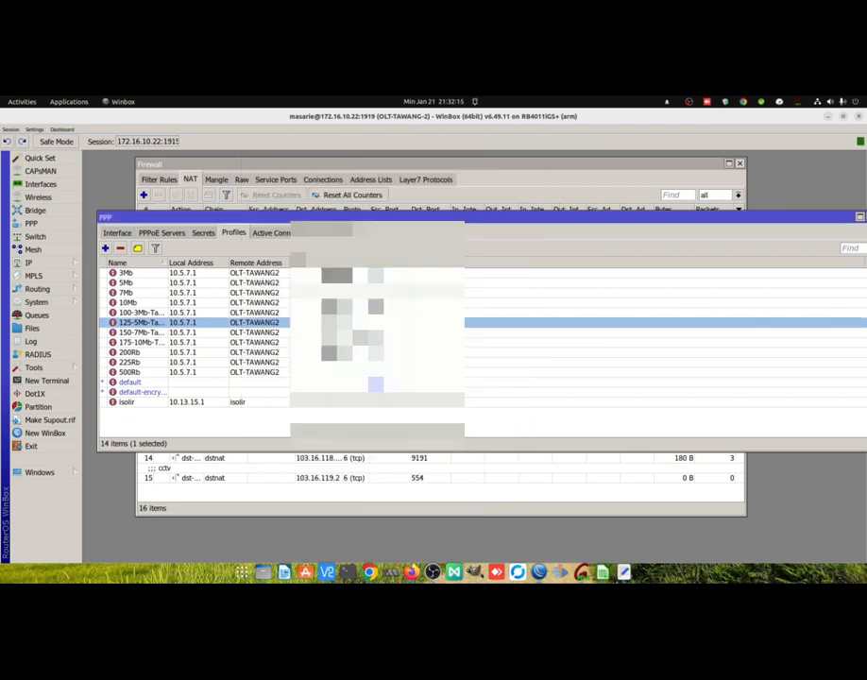
# Append the copied expiry-check script to the end of the On Up script in the 150-7Mb-Tawang profile and save it.
pyautogui.doubleClick(342, 333)
pyautogui.scroll(-5, 477, 282)
pyautogui.click(480, 281)
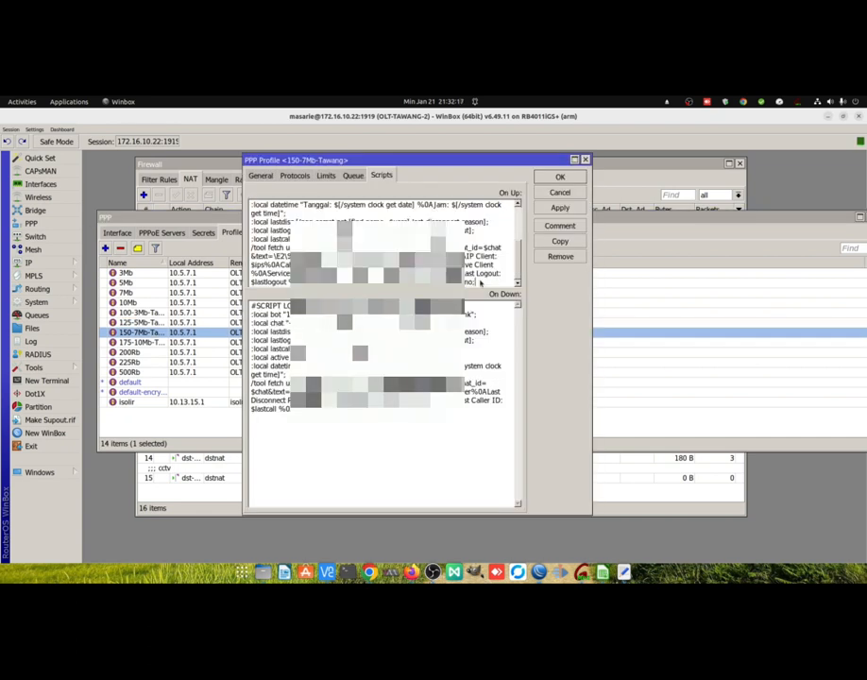
pyautogui.scroll(5, 480, 282)
pyautogui.click(559, 176)
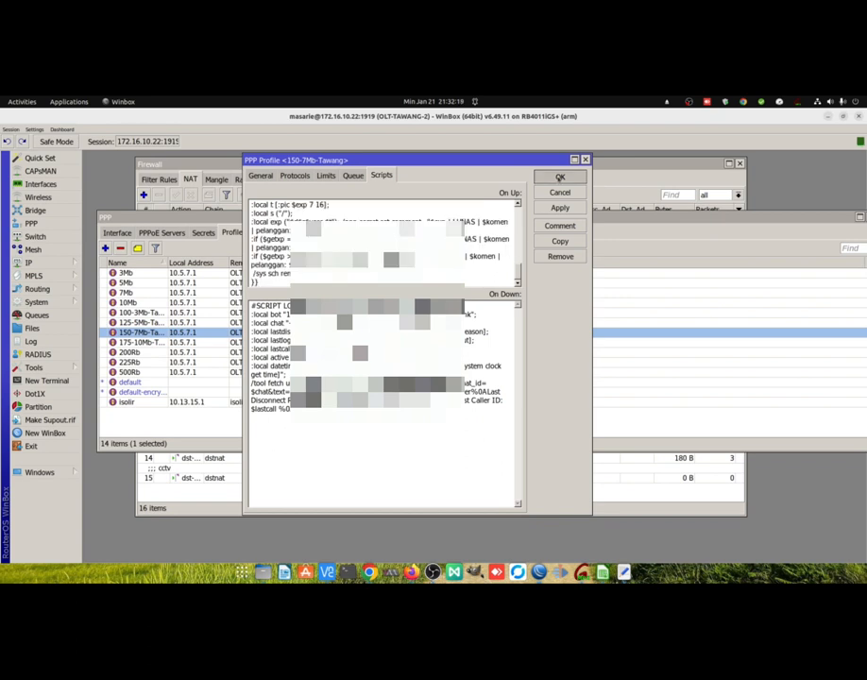
# Append the copied expiry-check script to the end of the On Up script in the 175-10Mb-Tawang profile and save it.
pyautogui.doubleClick(373, 342)
pyautogui.scroll(-5, 470, 265)
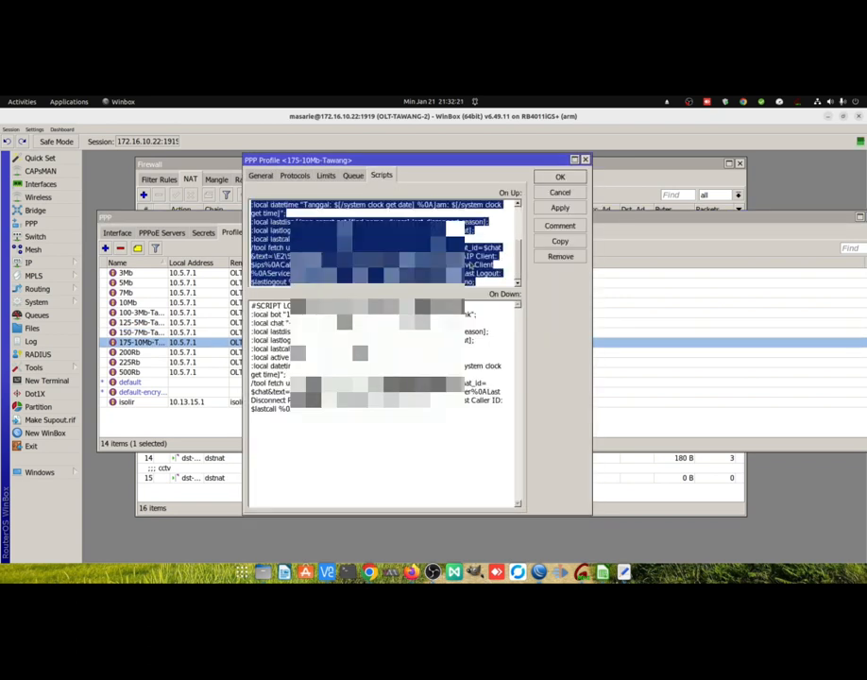
pyautogui.click(481, 282)
pyautogui.scroll(5, 481, 283)
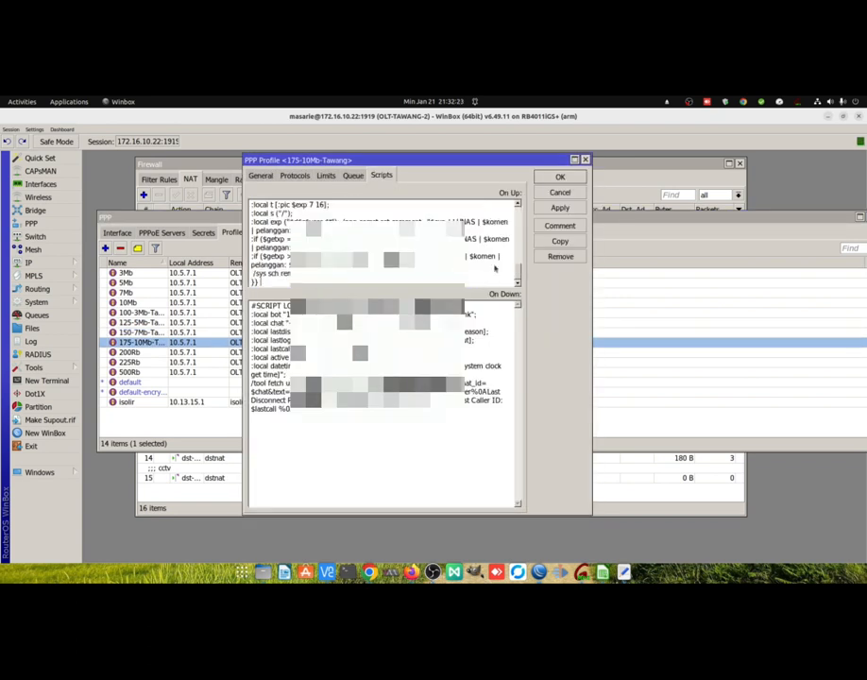
pyautogui.click(559, 177)
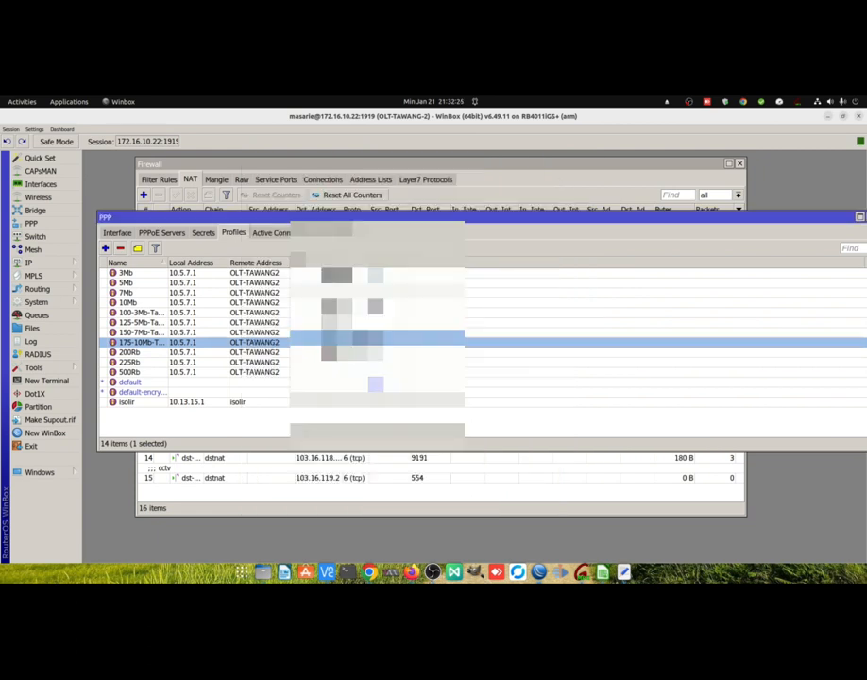
# Append the copied expiry-check script to the end of the On Up script in the 200Rb profile and save it.
pyautogui.doubleClick(373, 352)
pyautogui.scroll(-5, 483, 279)
pyautogui.click(486, 283)
pyautogui.scroll(-5, 486, 282)
pyautogui.click(560, 177)
# Search the PPP secrets for "omah", widen the Name column and select the omah test client.
pyautogui.click(203, 233)
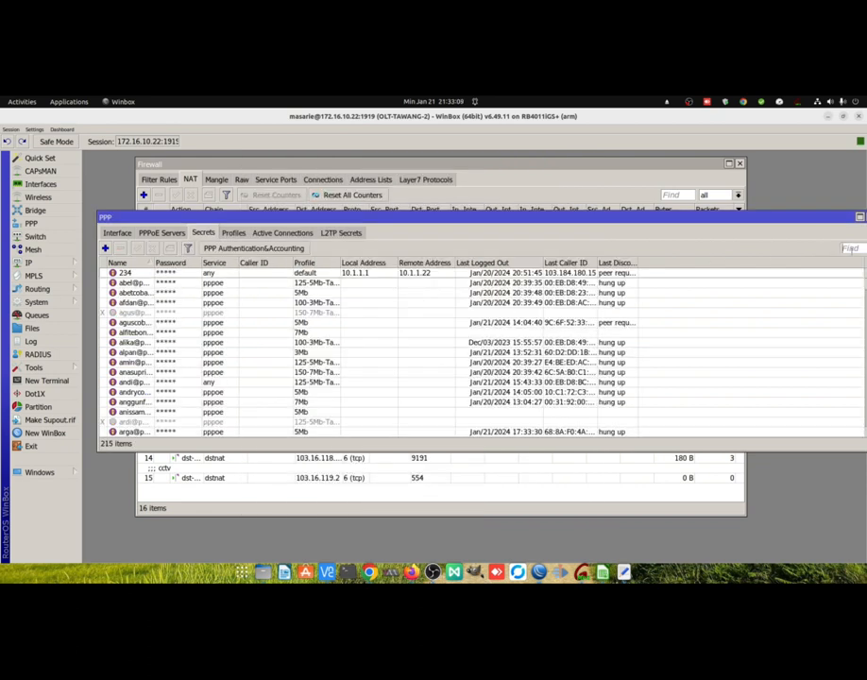
pyautogui.click(850, 249)
pyautogui.write('omah')
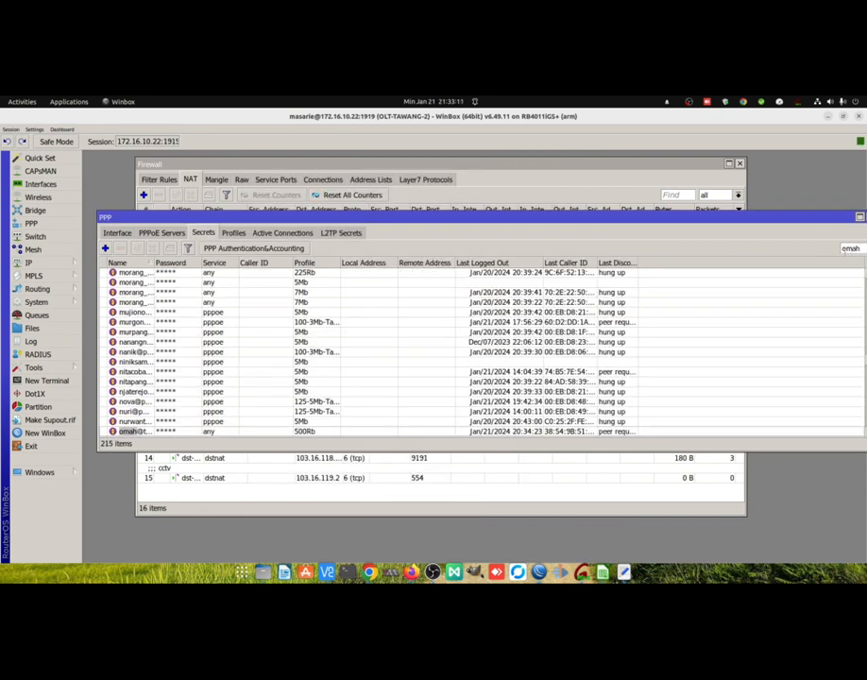
pyautogui.moveTo(153, 263); pyautogui.dragTo(221, 265)
pyautogui.scroll(-2, 185, 351)
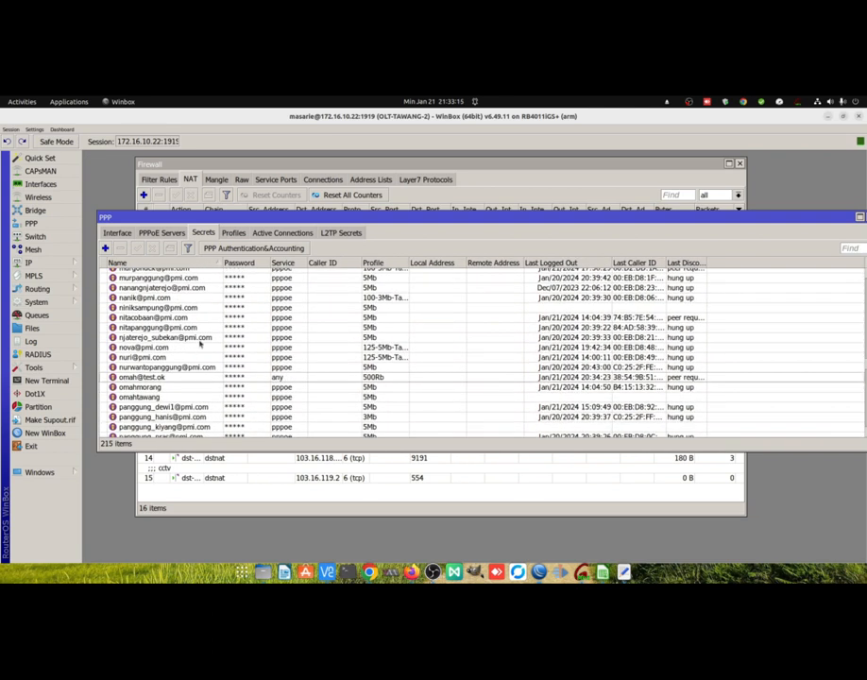
pyautogui.click(246, 376)
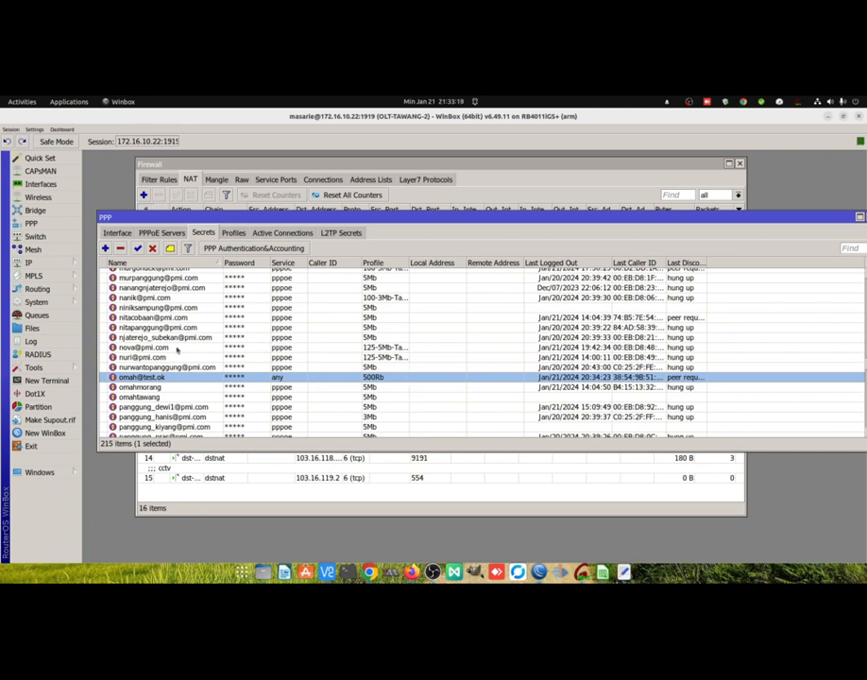
# Filter the active PPP connections to names containing "omah" and widen the Name column.
pyautogui.click(292, 237)
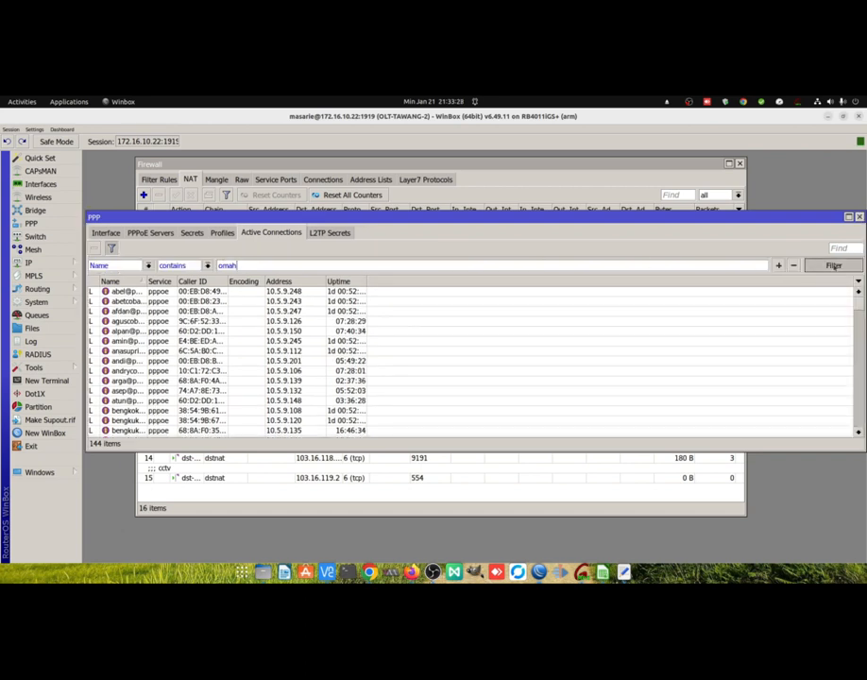
pyautogui.press('Return')
pyautogui.moveTo(148, 282); pyautogui.dragTo(178, 282)
# Filter the PPP secrets to names containing "omah" and compare them with the active connections.
pyautogui.click(193, 234)
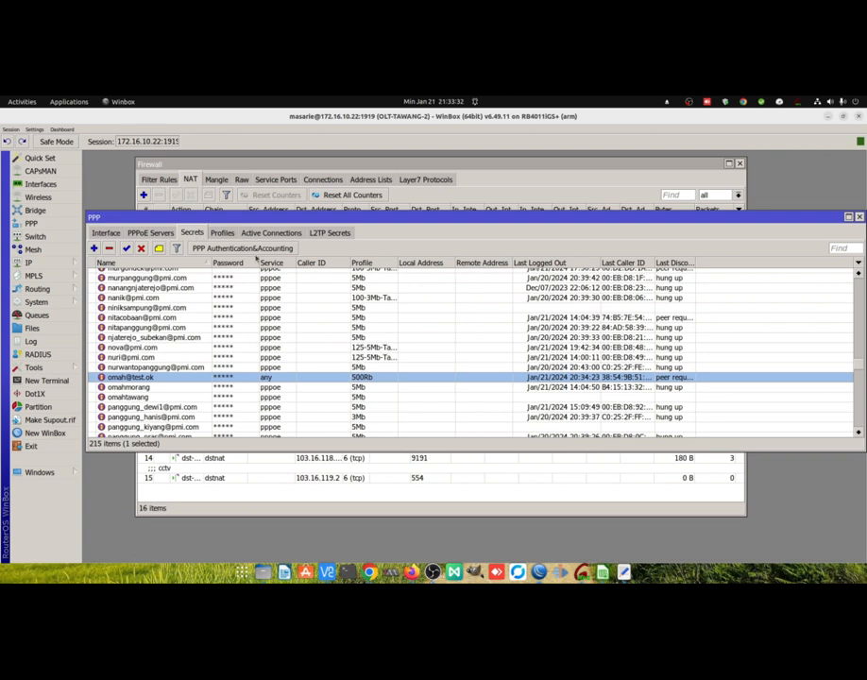
pyautogui.click(248, 265)
pyautogui.write('omah')
pyautogui.press('Return')
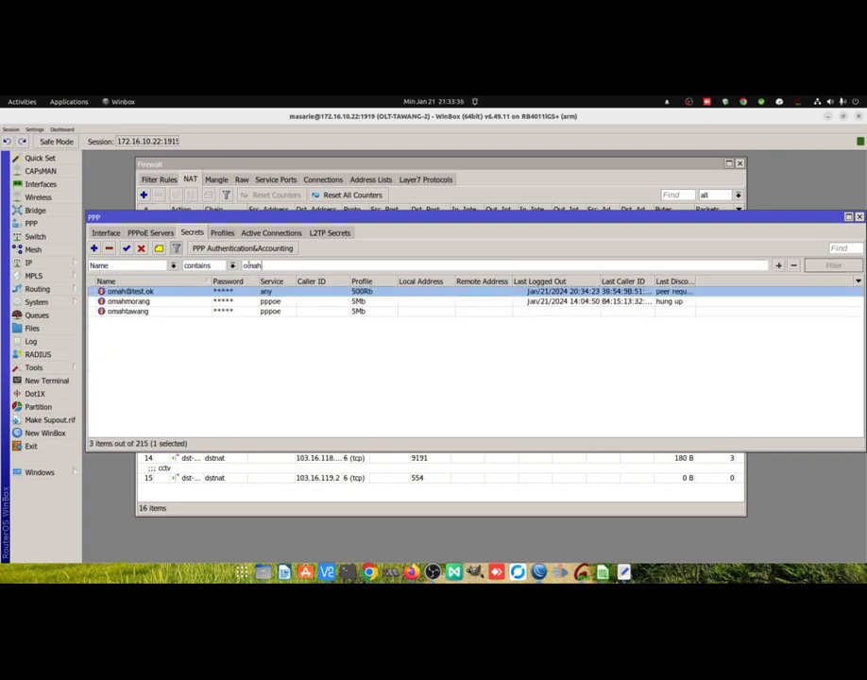
pyautogui.click(257, 235)
pyautogui.click(193, 233)
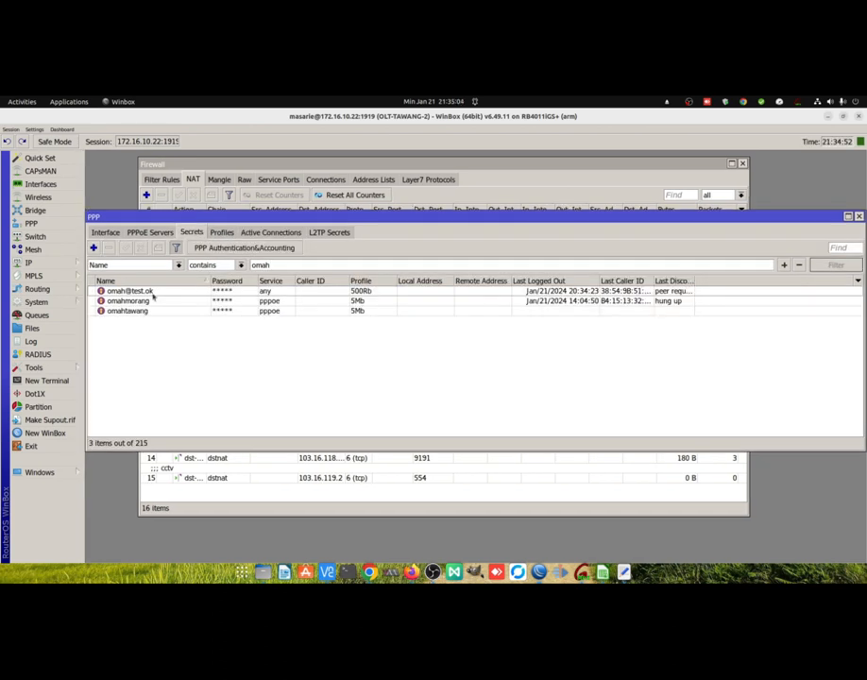
# Set the comment of the omah test client's secret to "isolir".
pyautogui.click(133, 292)
pyautogui.click(158, 248)
pyautogui.write('isolir')
pyautogui.press('Return')
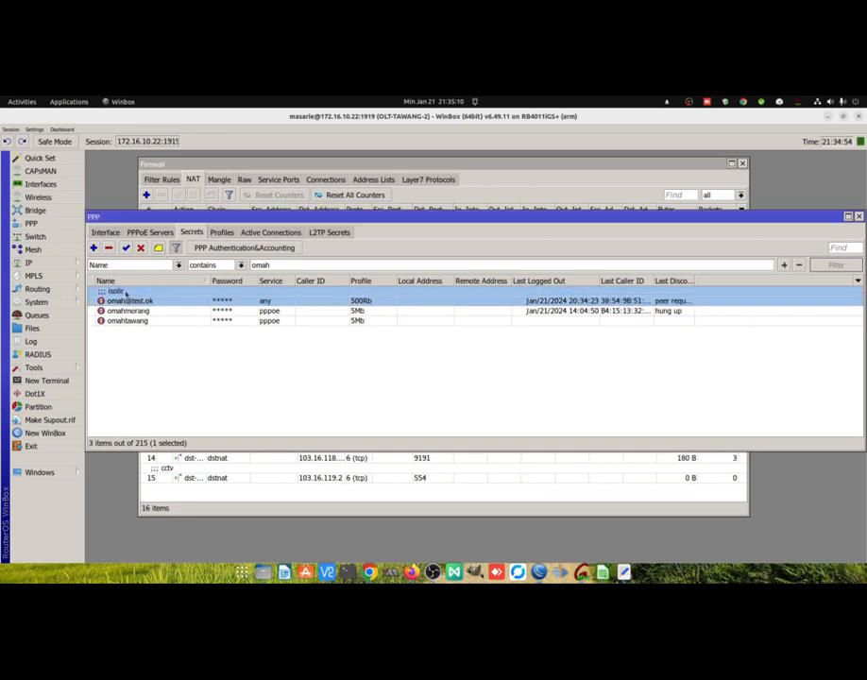
pyautogui.click(134, 312)
pyautogui.click(132, 300)
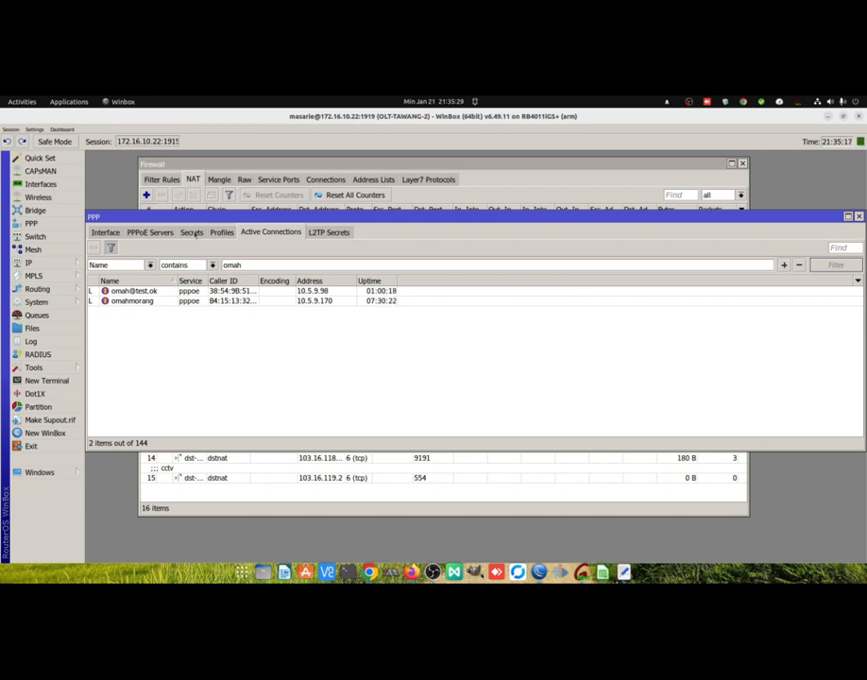
# Check the omah test client's profile and comment among the PPP secrets and its session among the active connections.
pyautogui.click(192, 232)
pyautogui.click(123, 311)
pyautogui.click(129, 300)
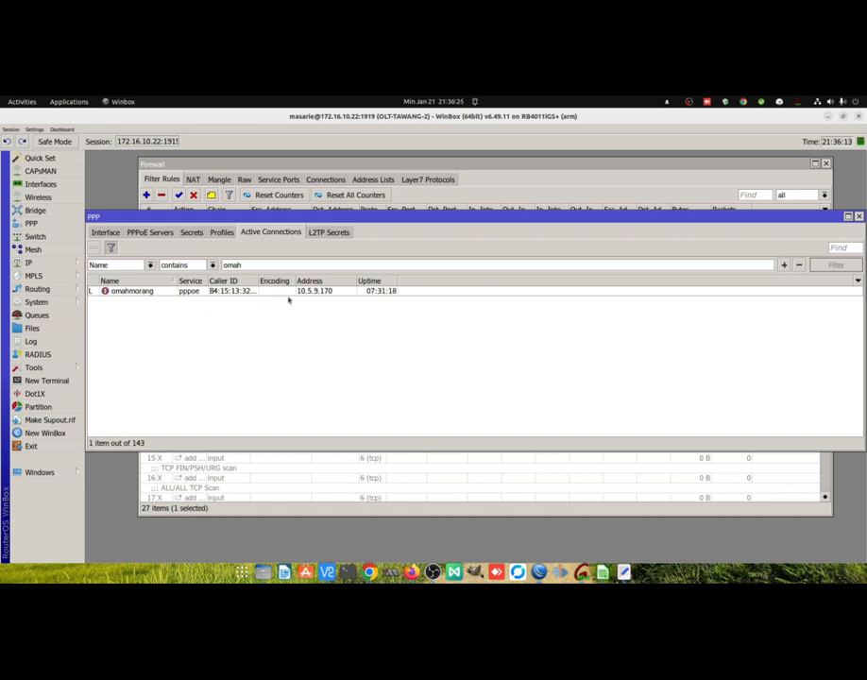
pyautogui.click(293, 292)
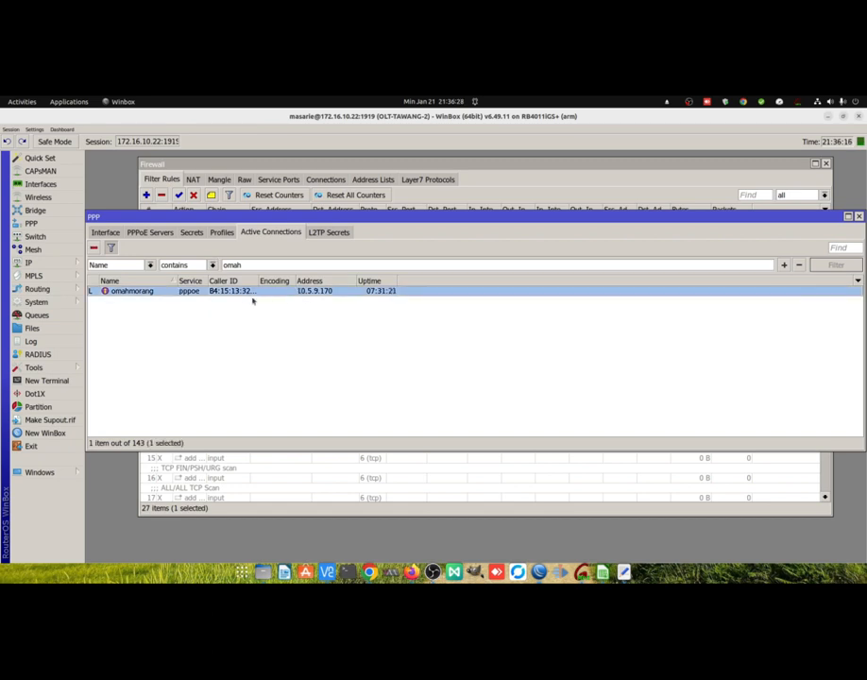
pyautogui.click(192, 233)
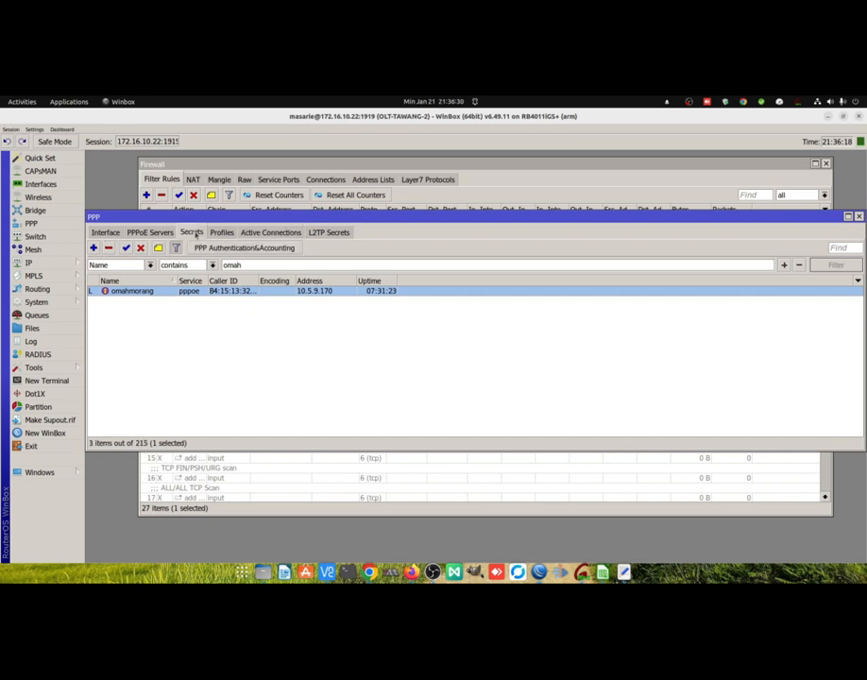
pyautogui.click(271, 233)
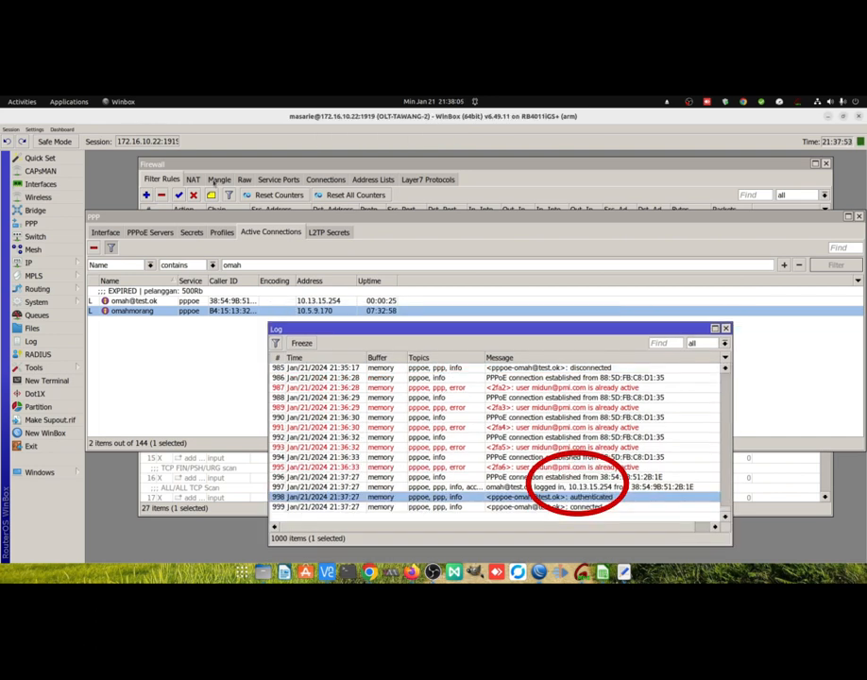
# Check the traffic counters of the isolir firewall filter rules for 10.13.15.0/24 and of the isolir NAT redirect rules.
pyautogui.click(180, 180)
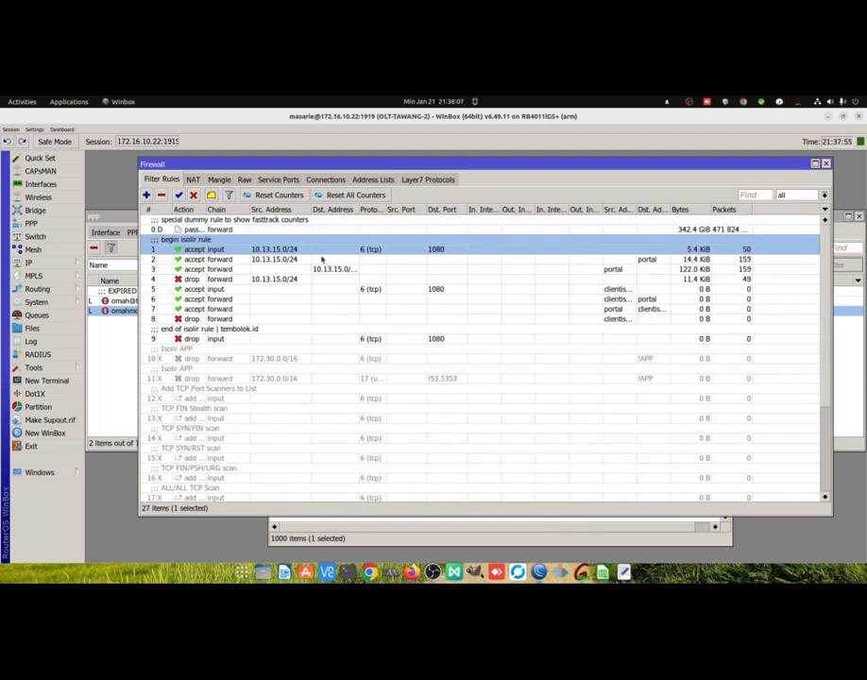
pyautogui.click(323, 269)
pyautogui.click(312, 280)
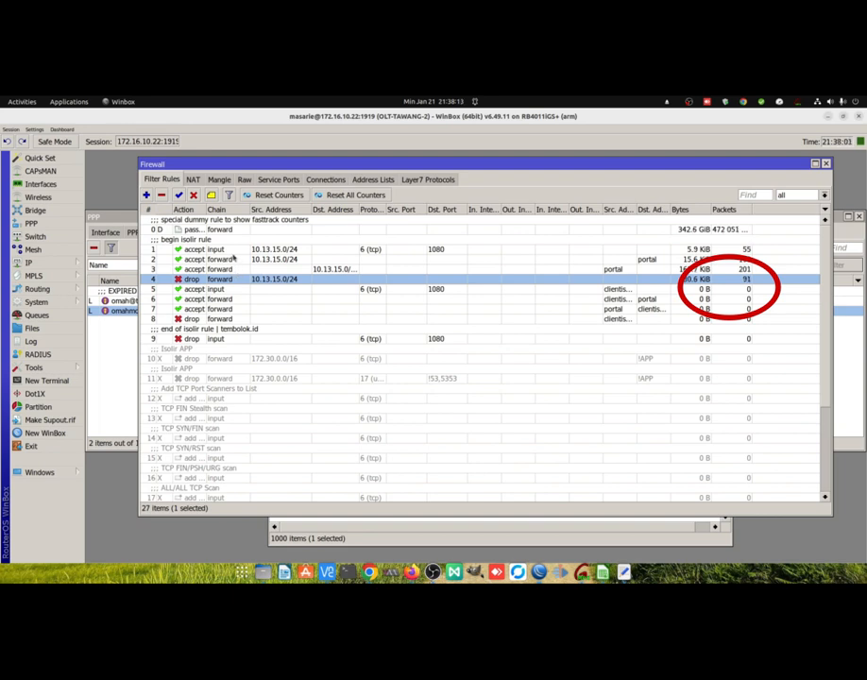
pyautogui.click(233, 250)
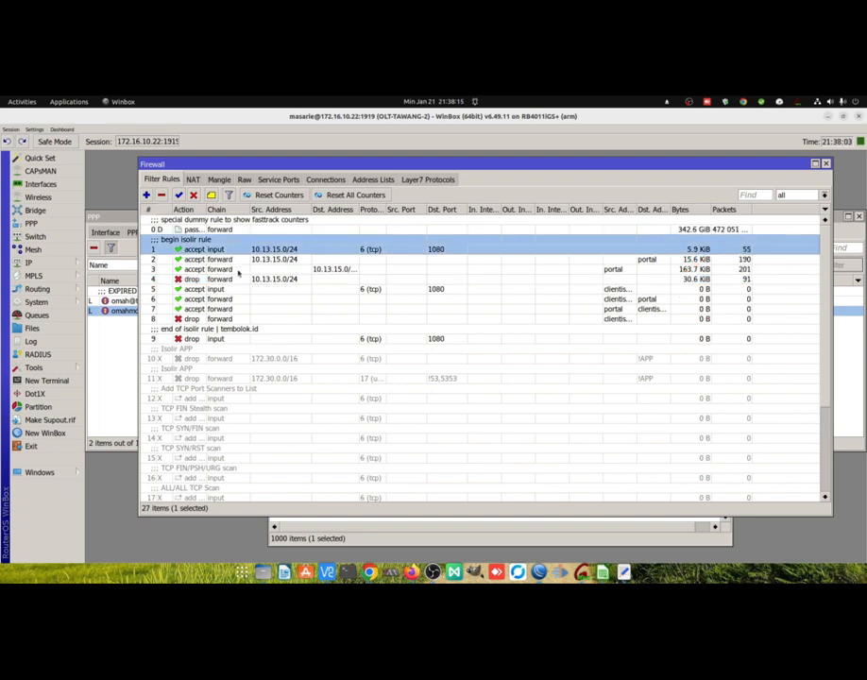
pyautogui.click(193, 180)
# Check the hits on the web proxy access rule that redirects 10.13.15.0/24 to the isolir page.
pyautogui.click(28, 263)
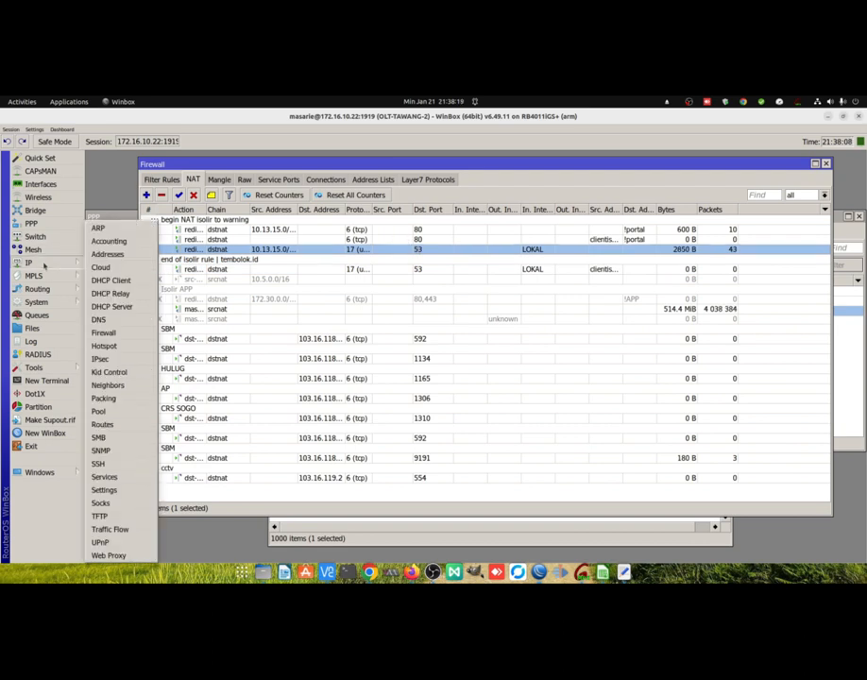
pyautogui.click(106, 550)
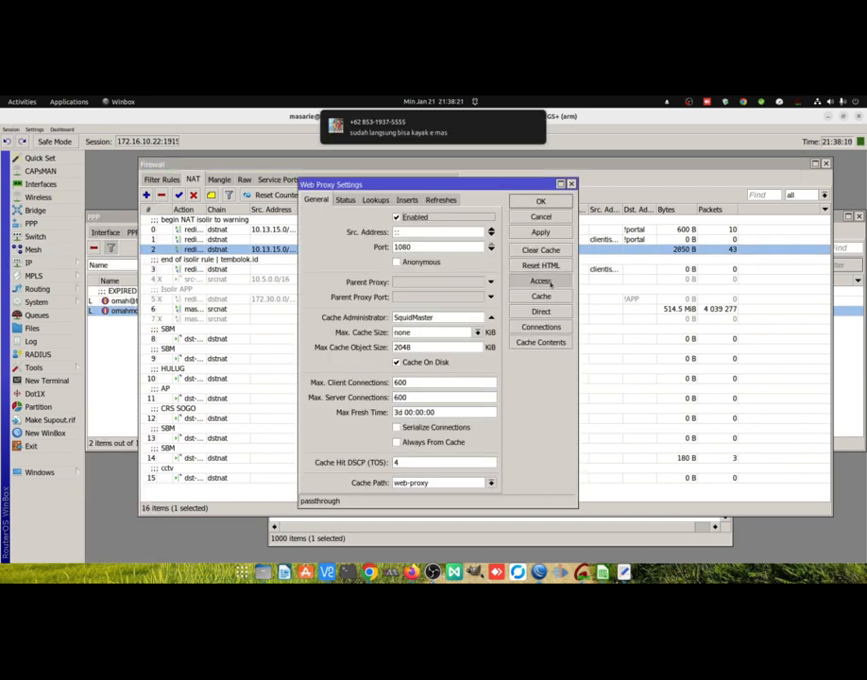
pyautogui.click(540, 280)
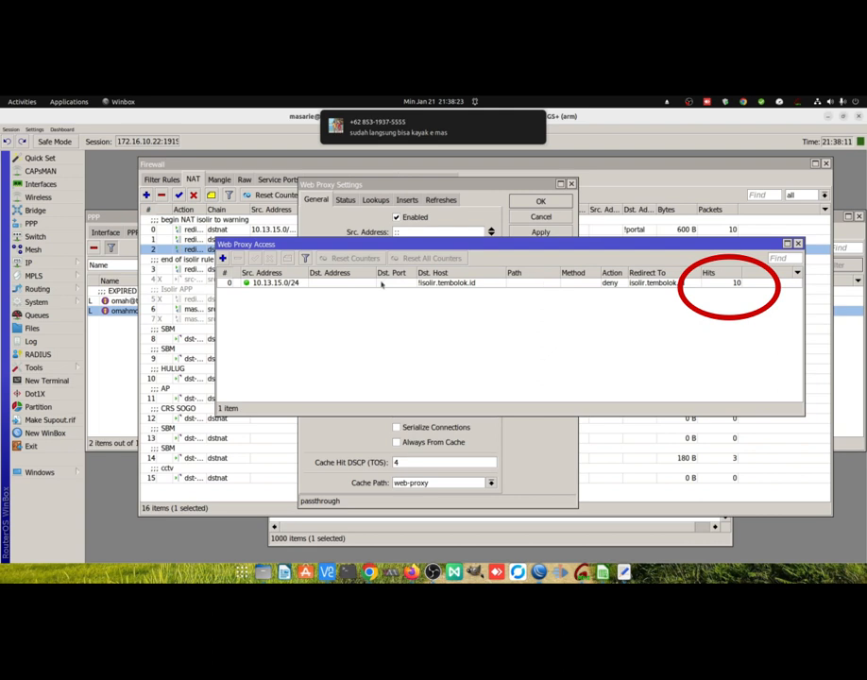
pyautogui.click(489, 284)
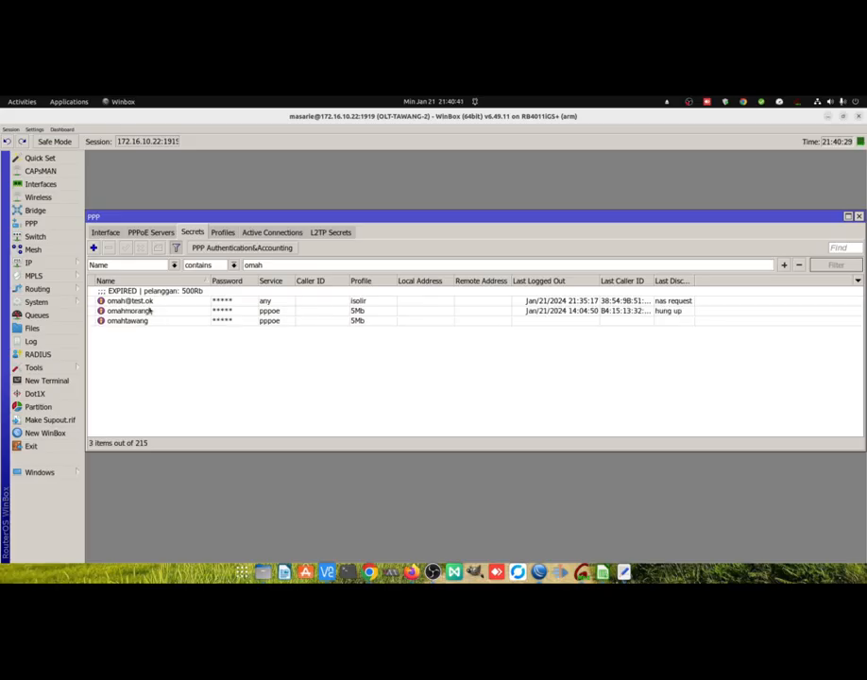
# Set the omah test client's PPP secret to profile 500Rb and its comment to "lunas".
pyautogui.click(153, 300)
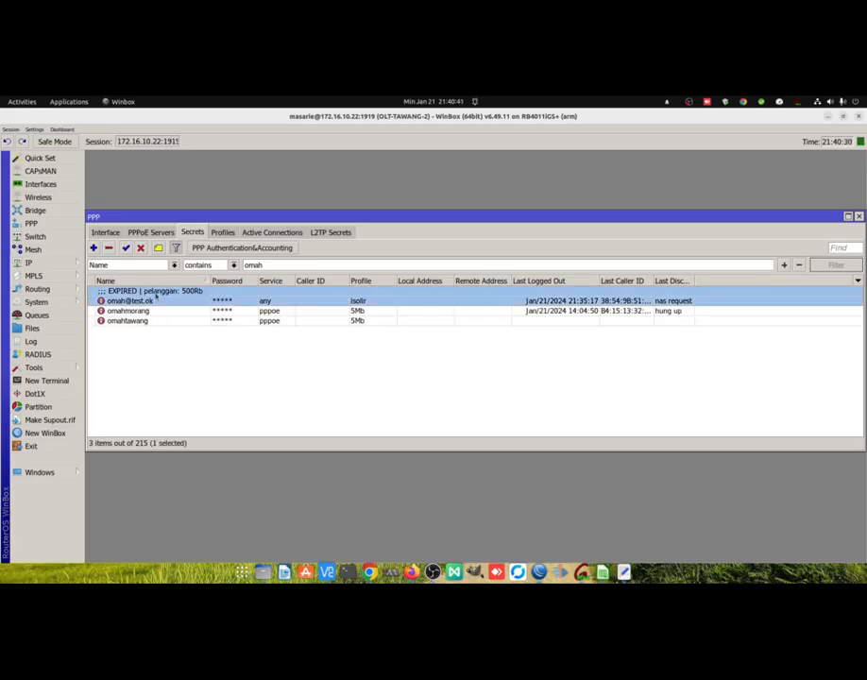
pyautogui.doubleClick(168, 298)
pyautogui.click(524, 315)
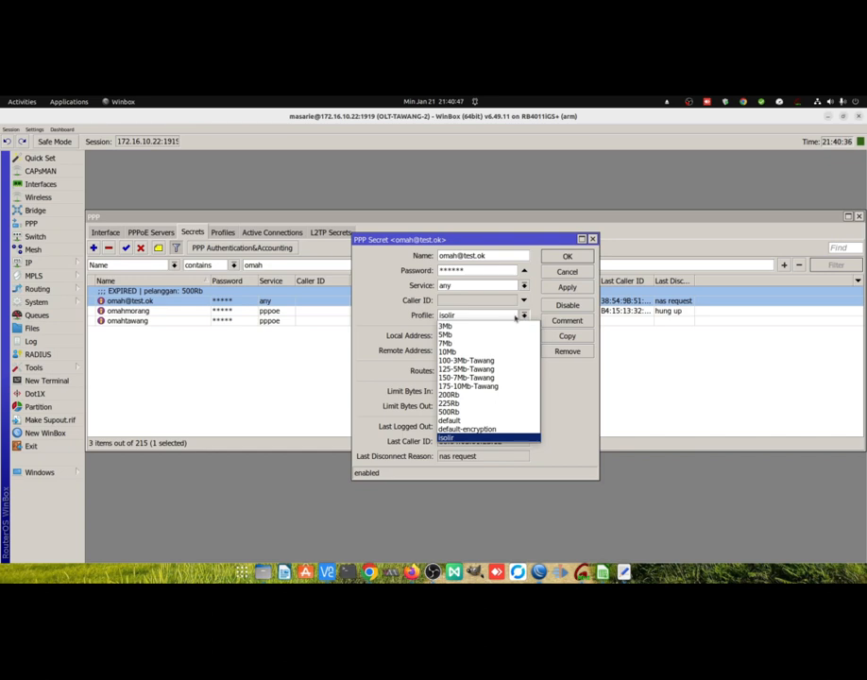
pyautogui.click(470, 413)
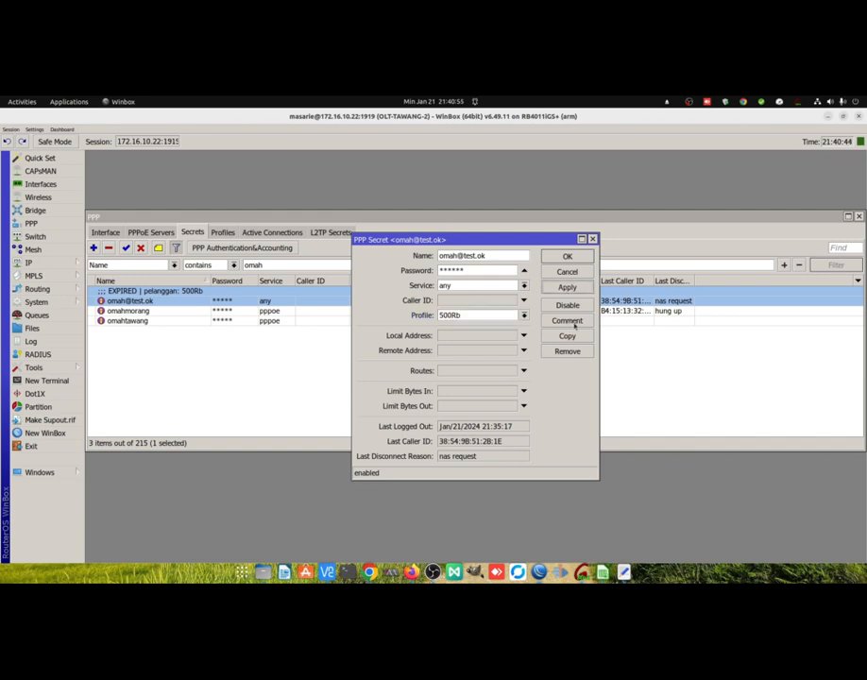
pyautogui.click(568, 321)
pyautogui.write('lunas')
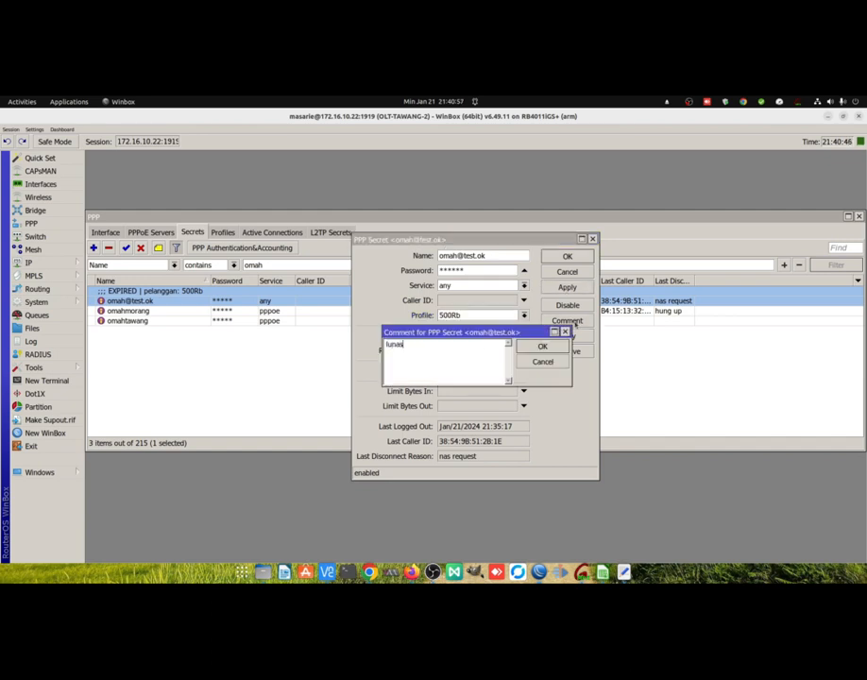
pyautogui.press('Return')
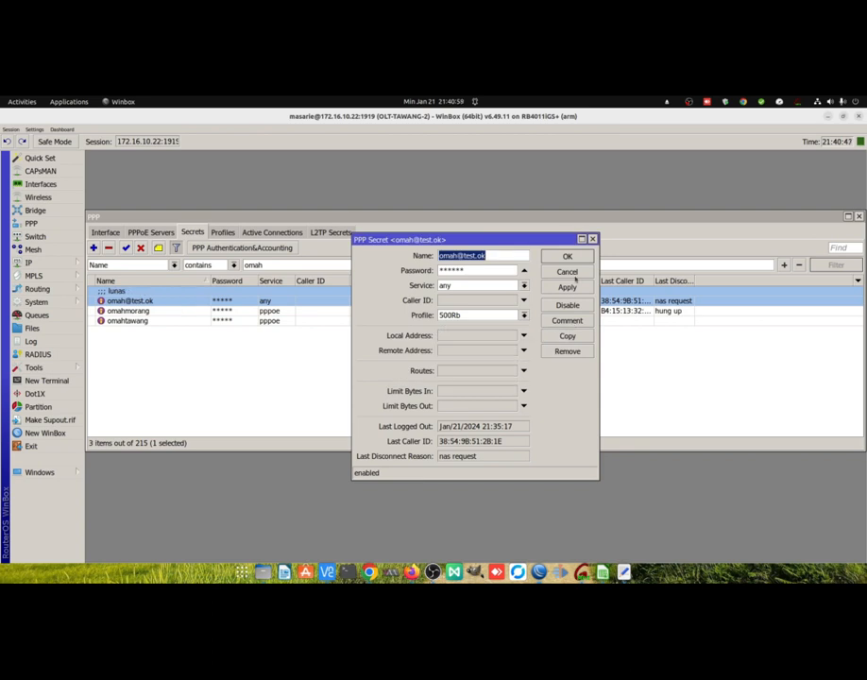
pyautogui.click(567, 256)
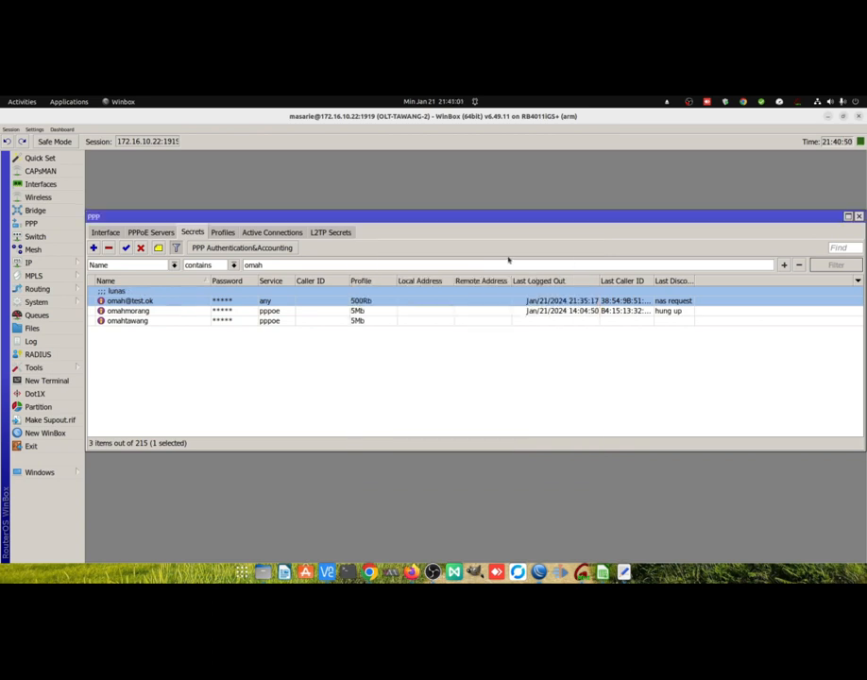
# Show the omah test client's session among the active PPP connections.
pyautogui.click(267, 232)
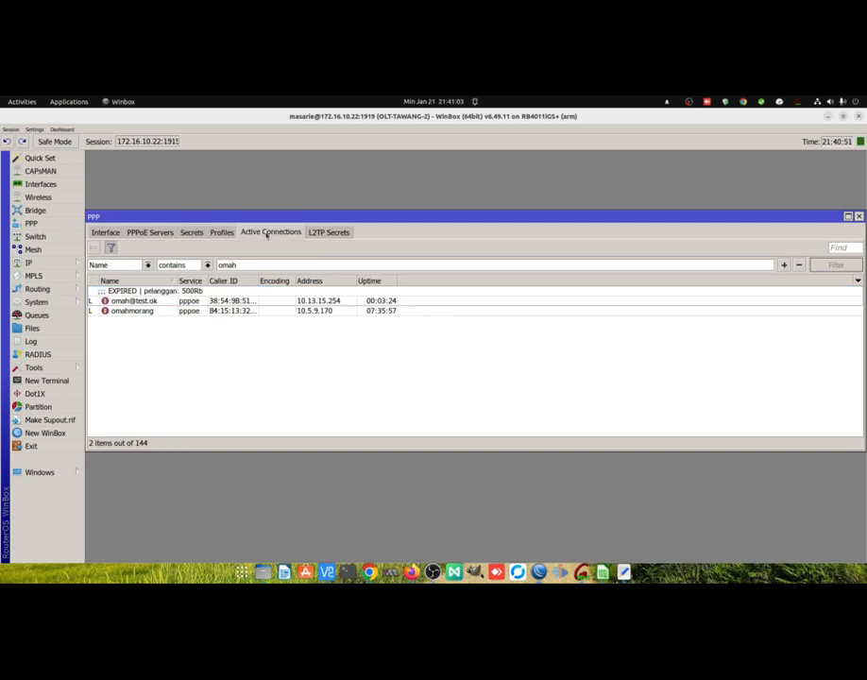